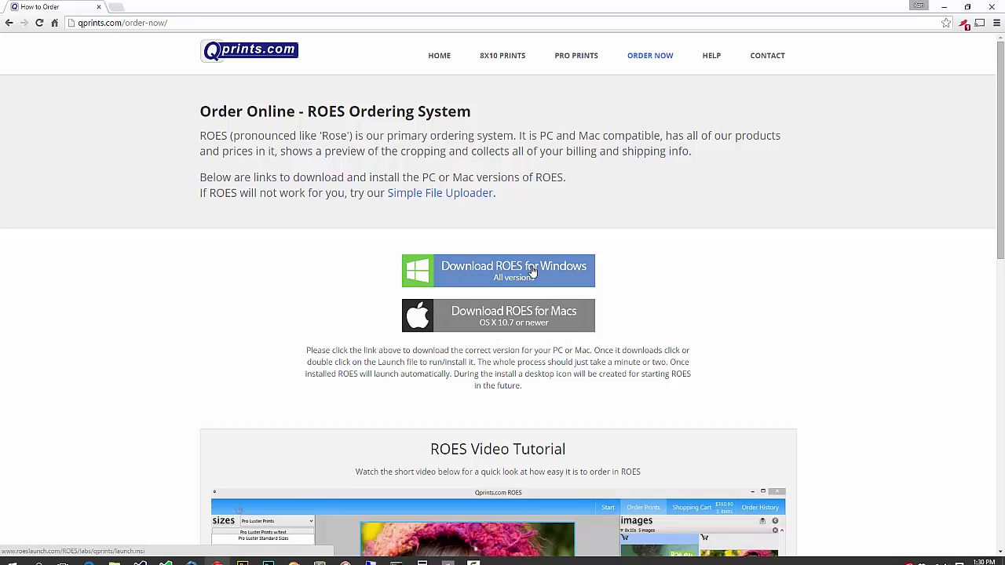
# Download the ROES for Windows installer (launch.msi) from the Qprints Order Now page.
pyautogui.click(484, 272)
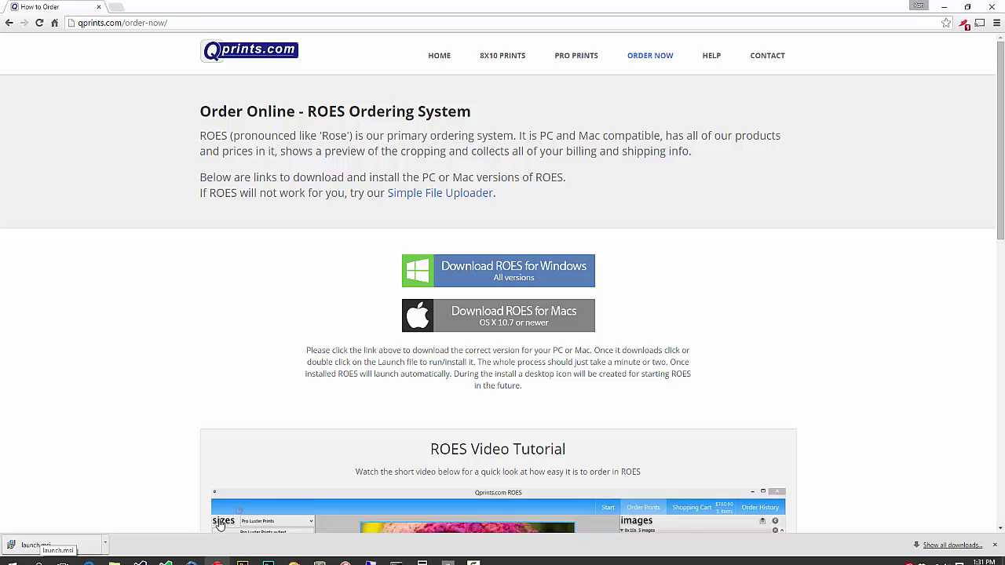
# Run launch.msi, install Qprints.com ROES, and finish setup with ROES launching afterwards.
pyautogui.click(49, 547)
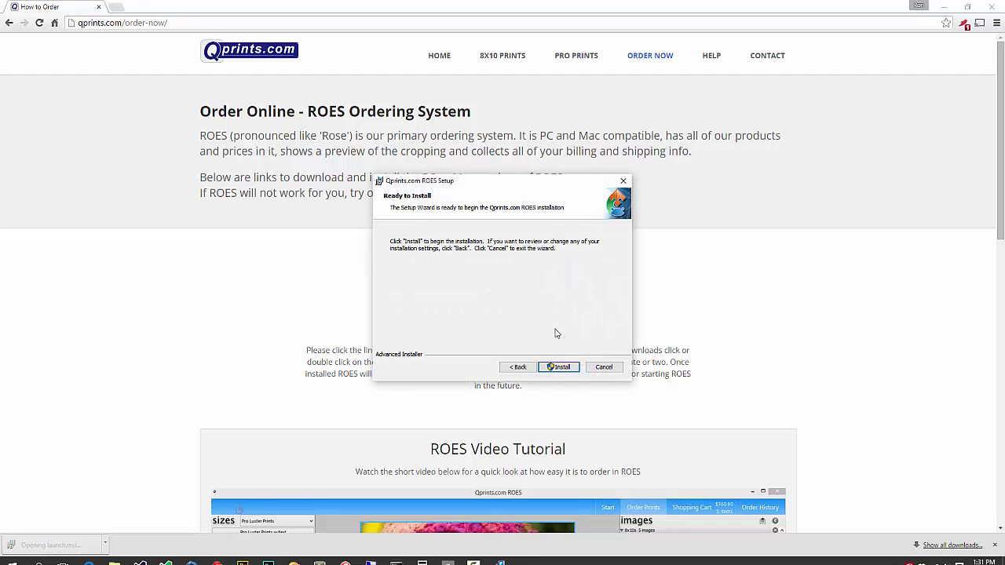
pyautogui.click(558, 367)
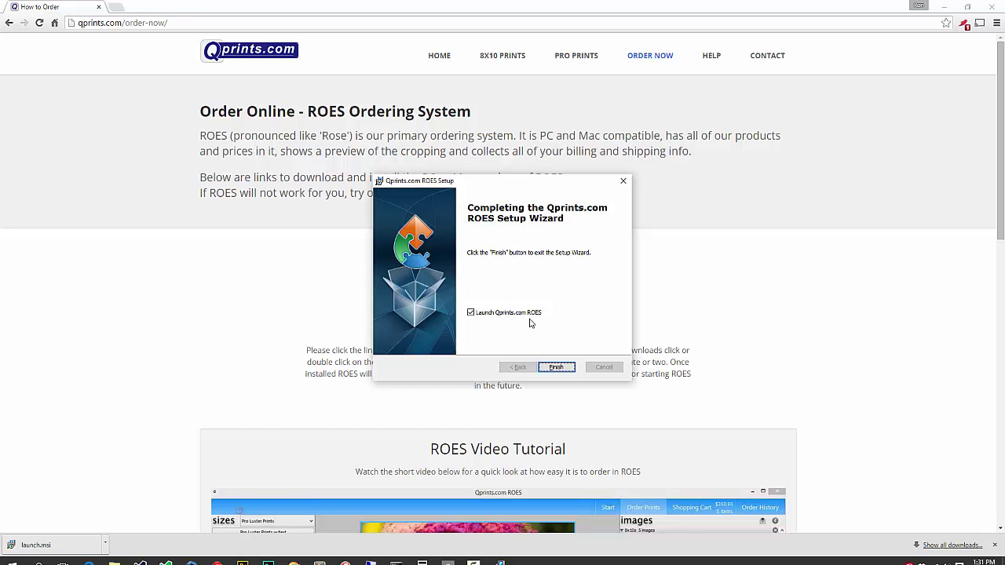
pyautogui.click(554, 367)
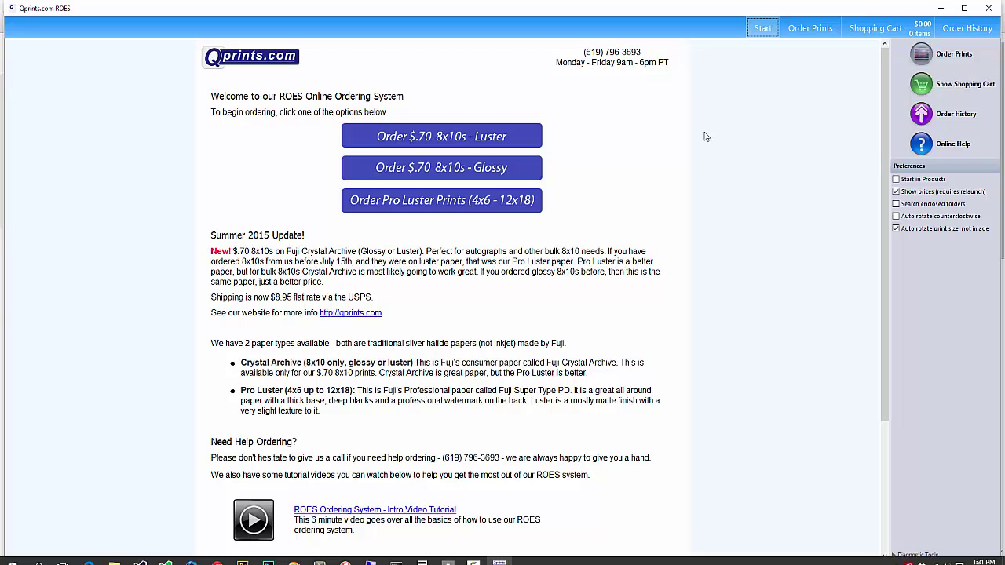
# Look through the Order Prints, Shopping Cart and Order History views, then return to Start.
pyautogui.click(815, 29)
pyautogui.click(870, 28)
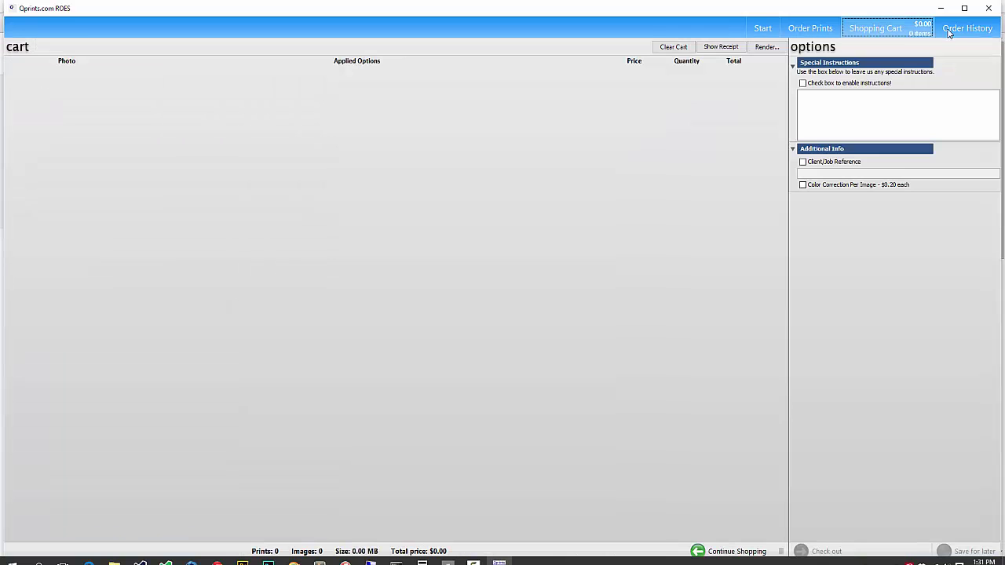
pyautogui.click(971, 31)
pyautogui.click(877, 30)
pyautogui.click(812, 30)
pyautogui.click(758, 30)
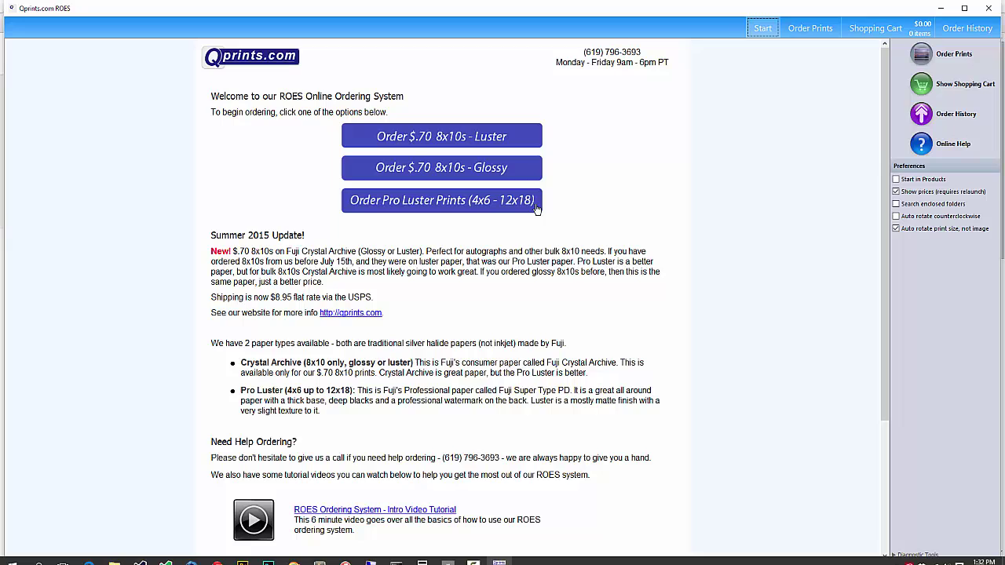
# Start a $.70 8x10 Luster order, view the help sheet, then reselect the 8x10 Luster print.
pyautogui.click(445, 138)
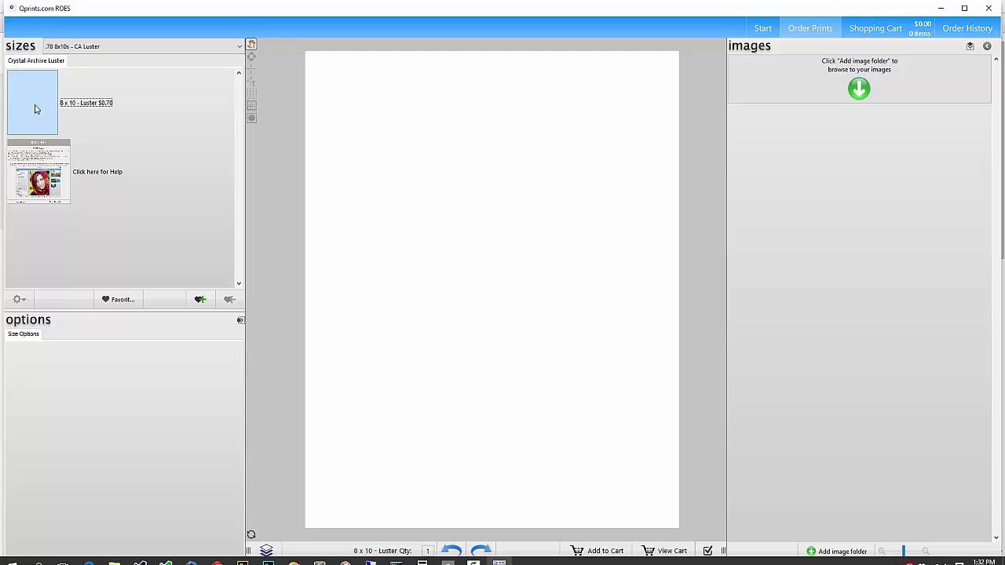
pyautogui.click(34, 179)
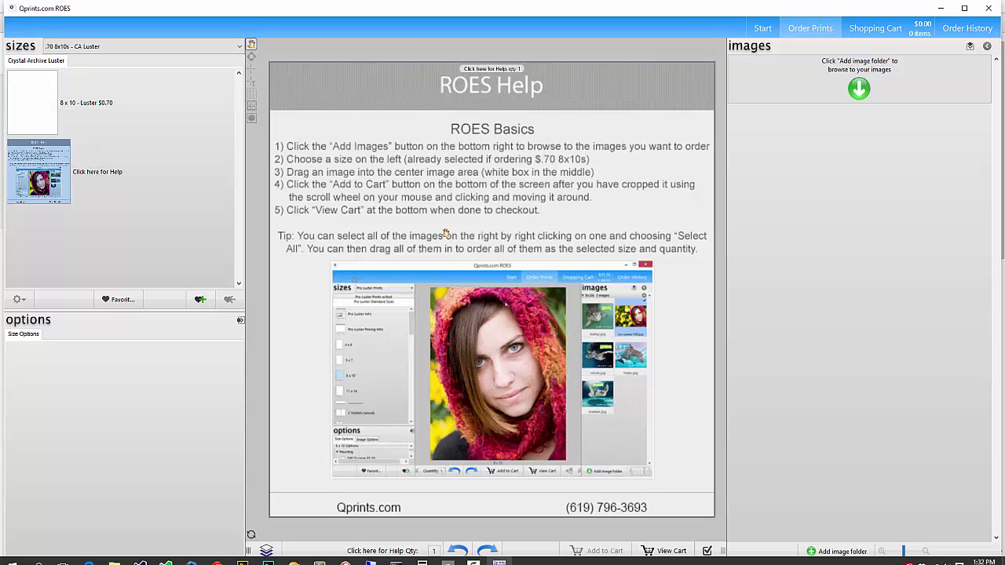
pyautogui.click(42, 108)
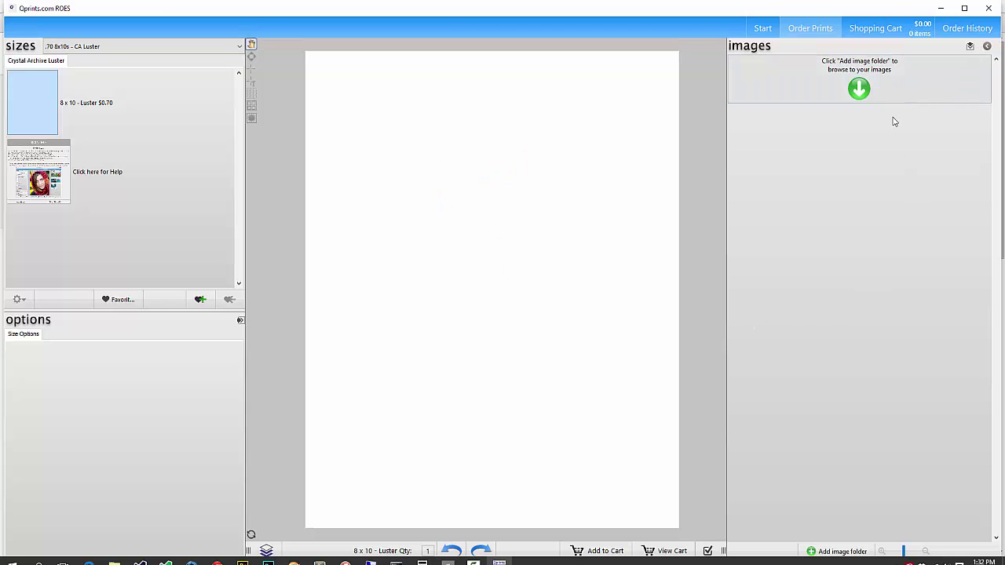
# Load the Prints folder from Data (E:) so its six Project photos appear as thumbnails.
pyautogui.click(859, 89)
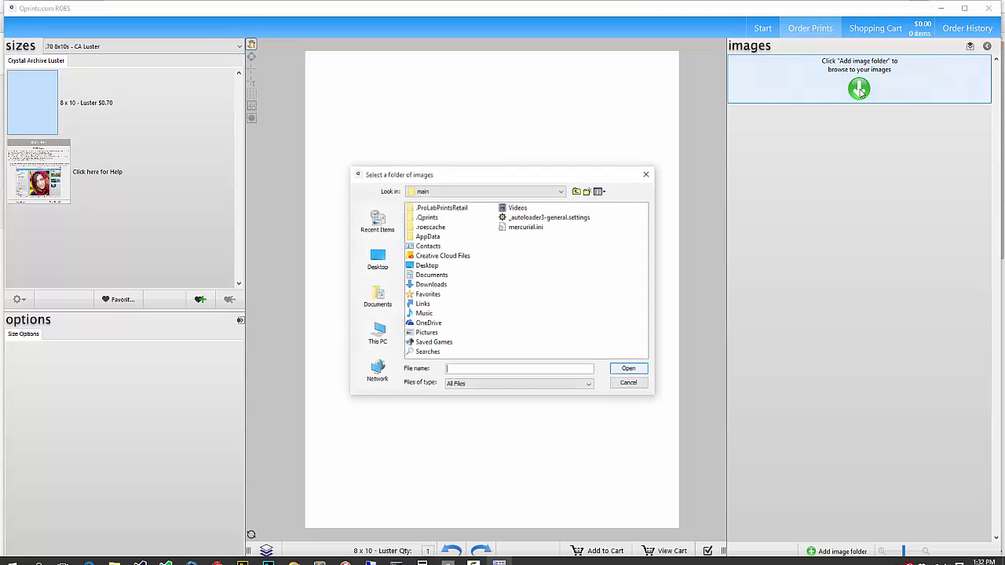
pyautogui.click(375, 335)
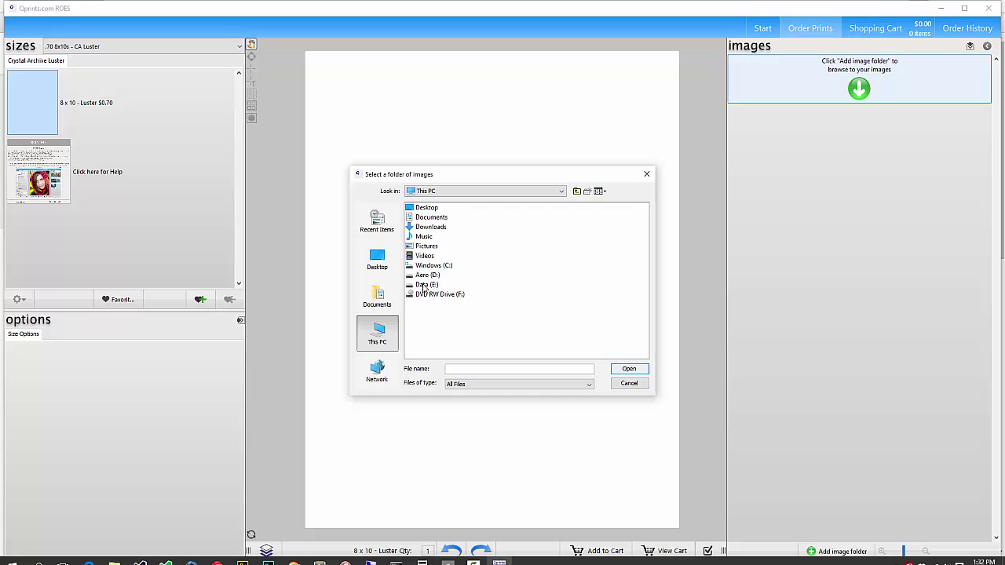
pyautogui.doubleClick(424, 285)
pyautogui.click(422, 236)
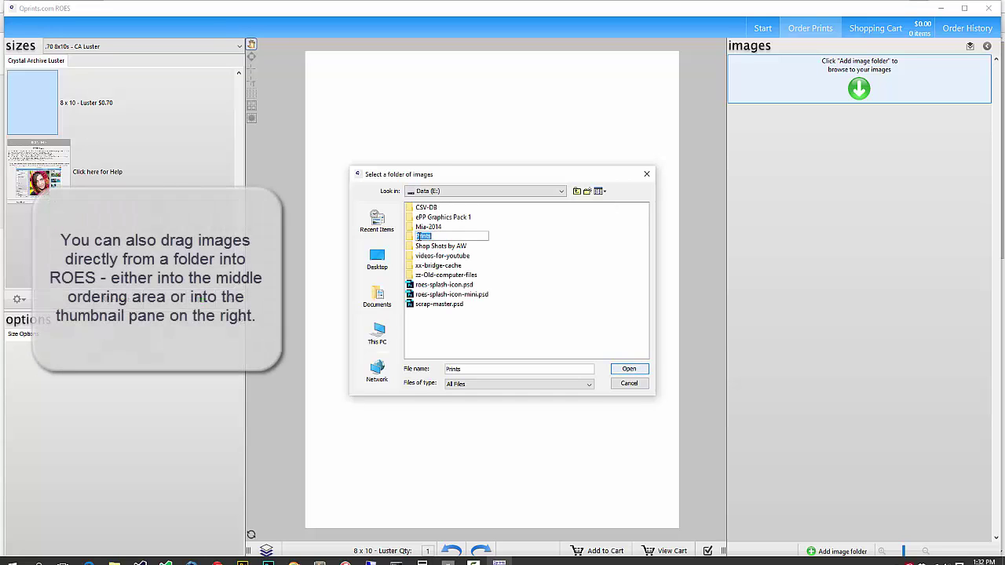
pyautogui.doubleClick(411, 238)
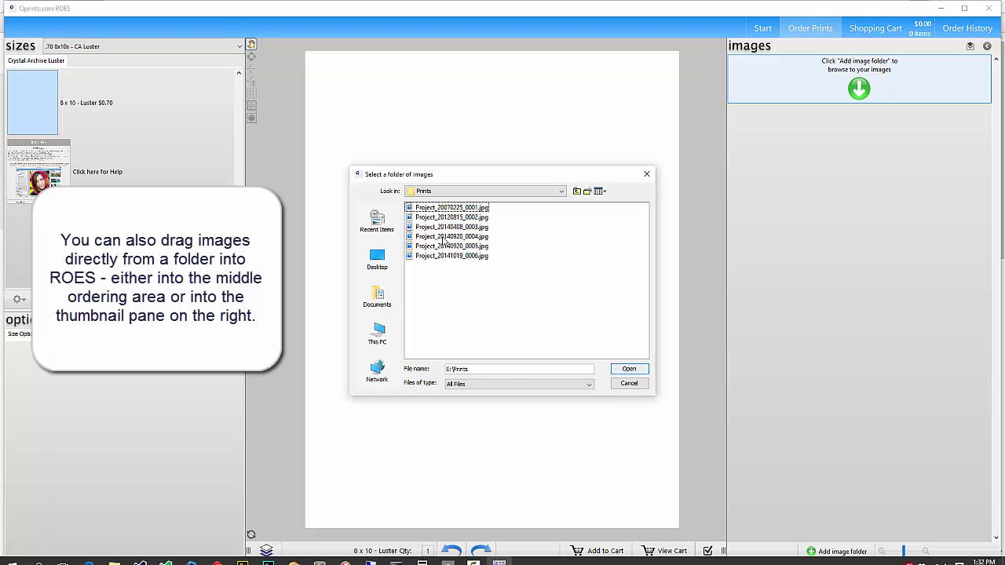
pyautogui.click(444, 237)
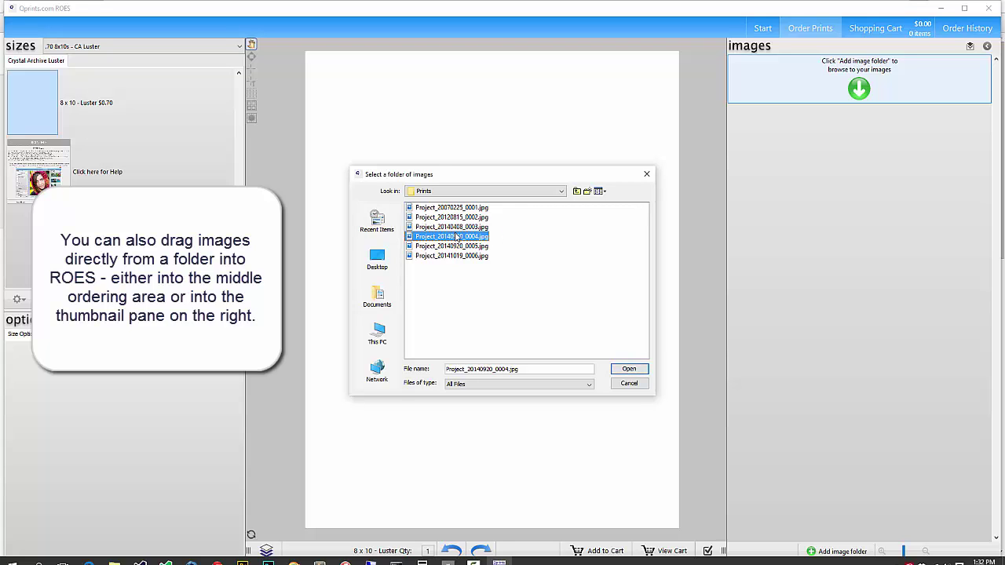
pyautogui.click(578, 191)
pyautogui.click(423, 236)
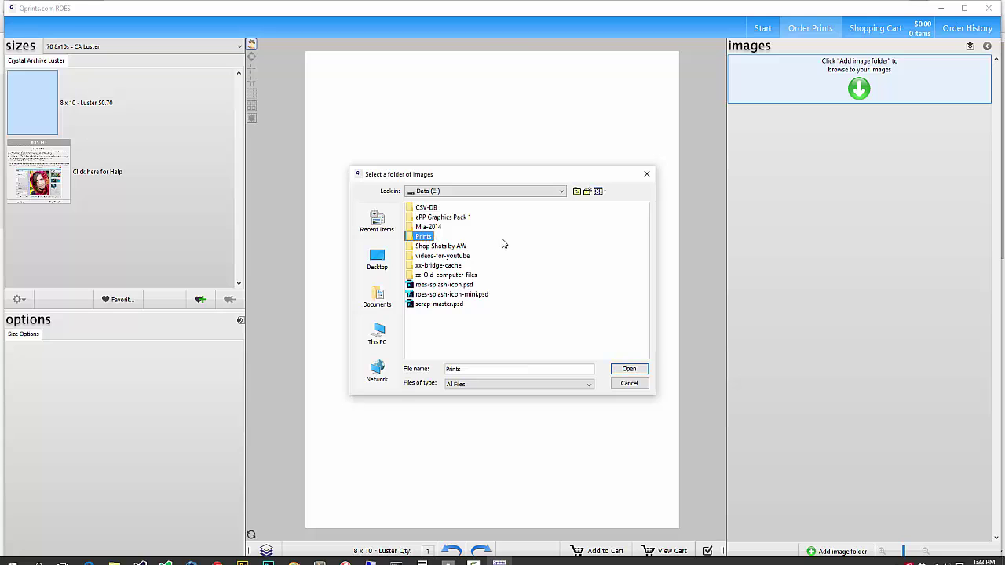
pyautogui.click(629, 369)
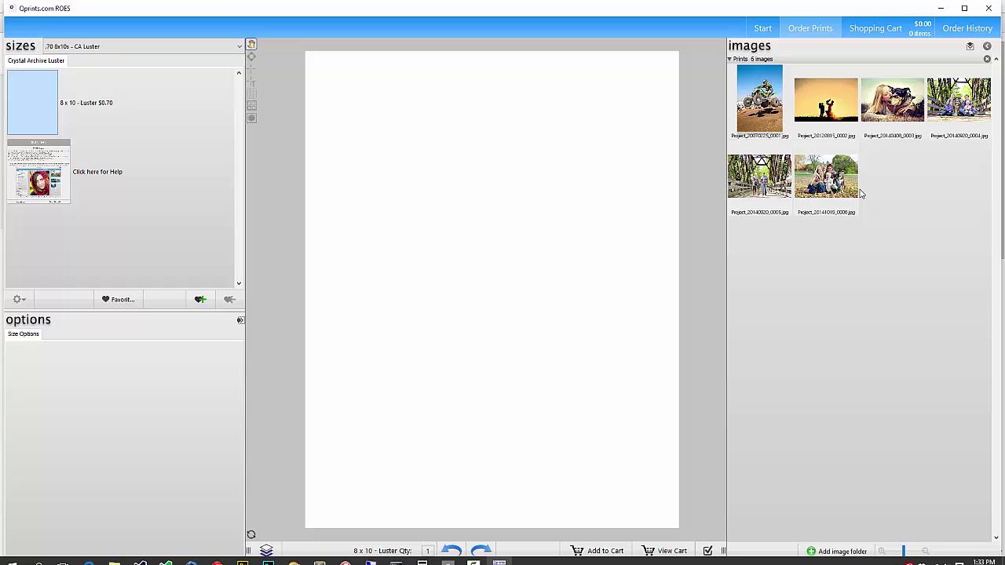
# Place the ATV jump photo on the 8x10 Luster print, adjust its crop, and add 100 copies for $70.00.
pyautogui.moveTo(905, 551)
pyautogui.mouseDown()
pyautogui.moveTo(914, 554)
pyautogui.moveTo(903, 553)
pyautogui.mouseUp()
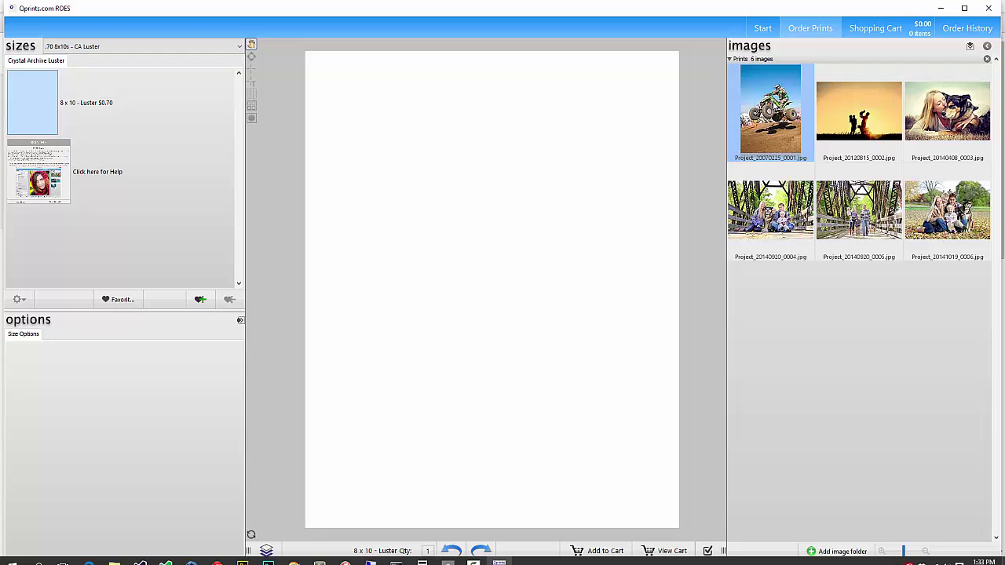
pyautogui.moveTo(758, 114); pyautogui.dragTo(494, 206)
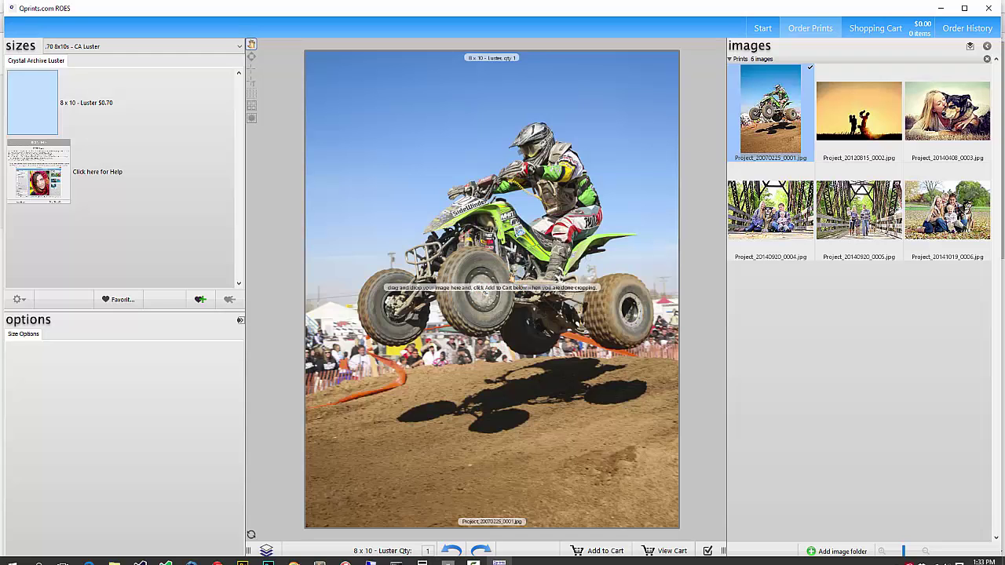
pyautogui.scroll(5, 485, 291)
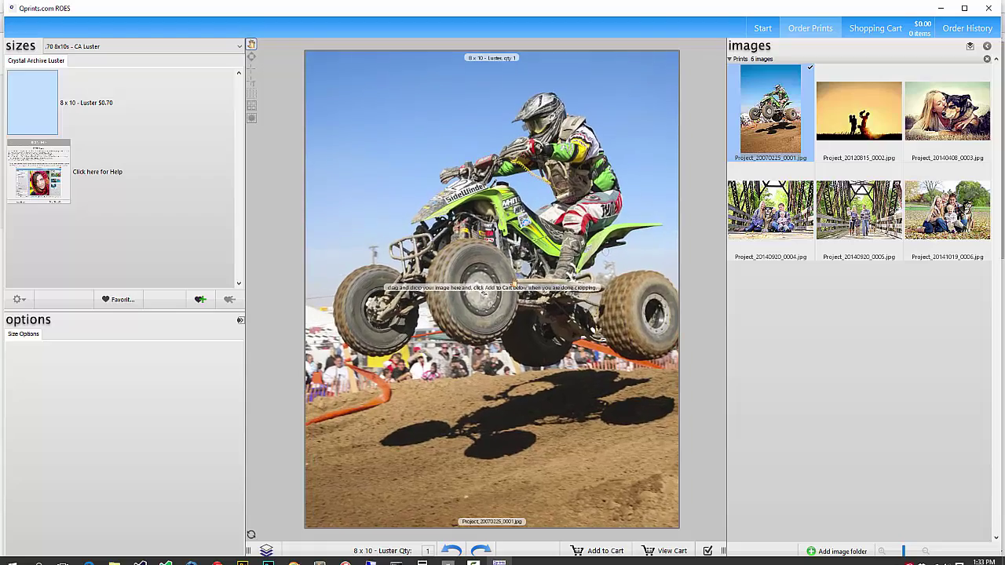
pyautogui.scroll(-2, 484, 292)
pyautogui.moveTo(500, 309)
pyautogui.mouseDown()
pyautogui.moveTo(490, 258)
pyautogui.moveTo(506, 371)
pyautogui.moveTo(493, 270)
pyautogui.moveTo(504, 304)
pyautogui.mouseUp()
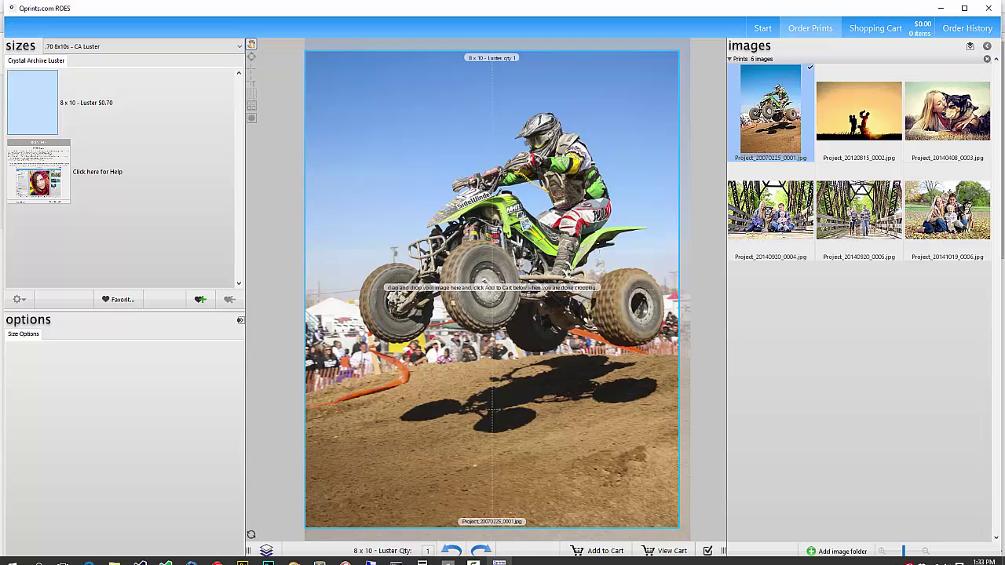
pyautogui.scroll(-1, 492, 407)
pyautogui.moveTo(493, 406)
pyautogui.mouseDown()
pyautogui.moveTo(492, 394)
pyautogui.moveTo(491, 406)
pyautogui.mouseUp()
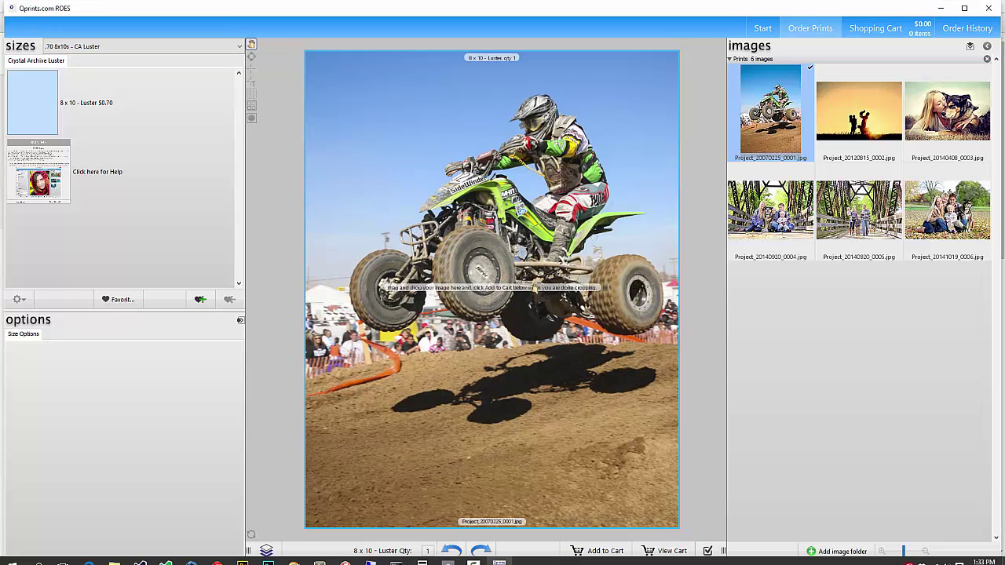
pyautogui.scroll(2, 492, 407)
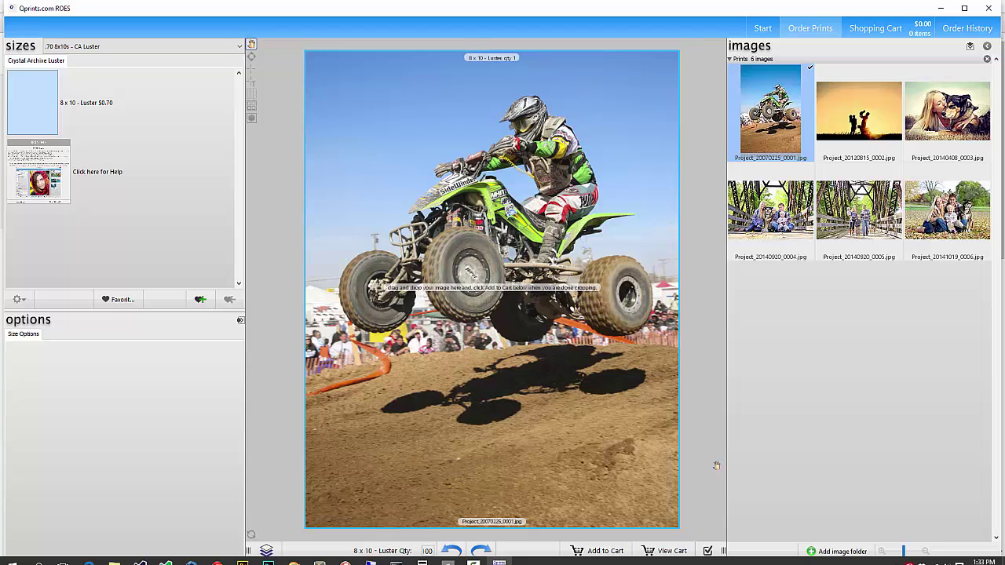
pyautogui.click(598, 551)
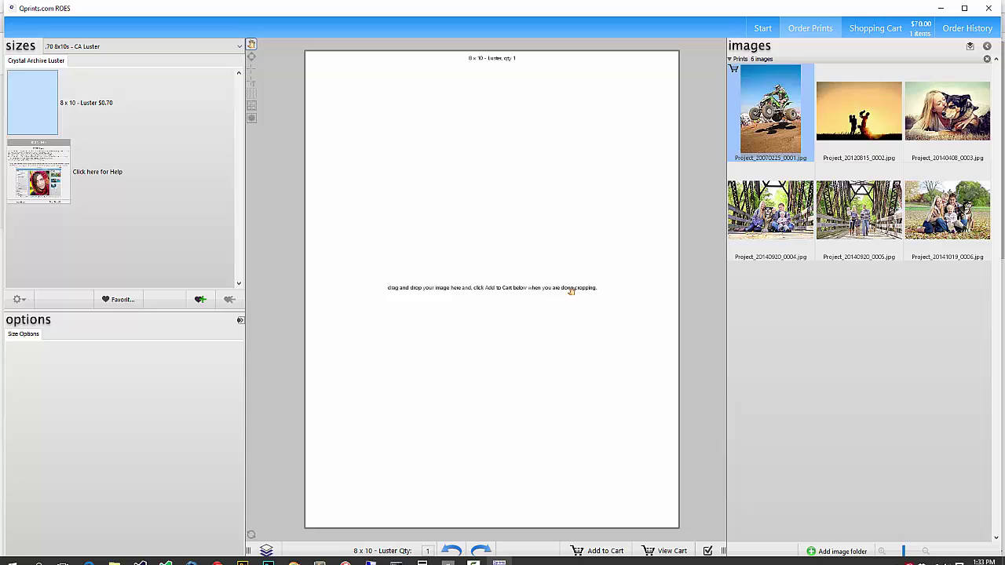
# In the cart, try the special-instructions and job-reference options, add $0.20 color correction, and begin checkout.
pyautogui.click(664, 551)
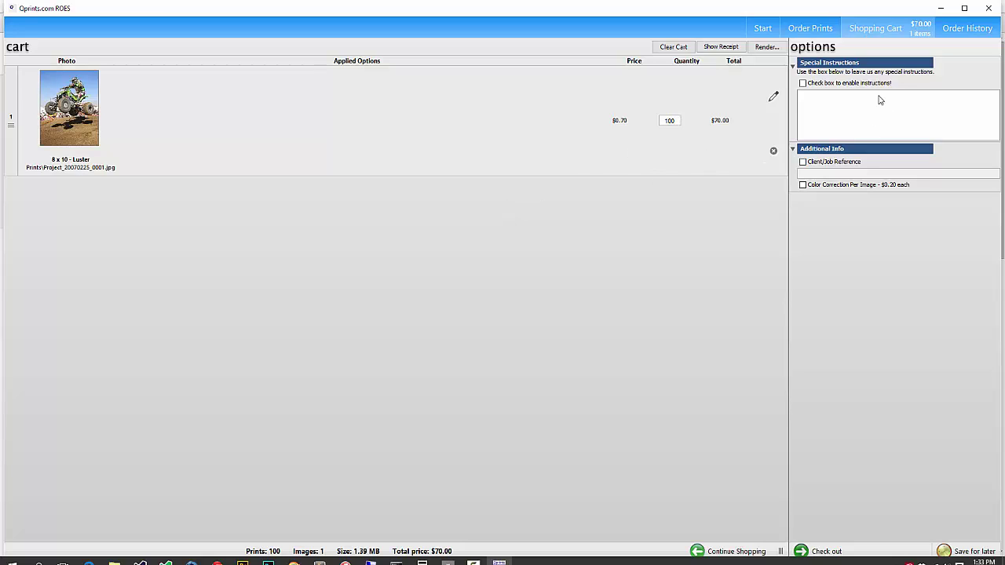
pyautogui.click(802, 85)
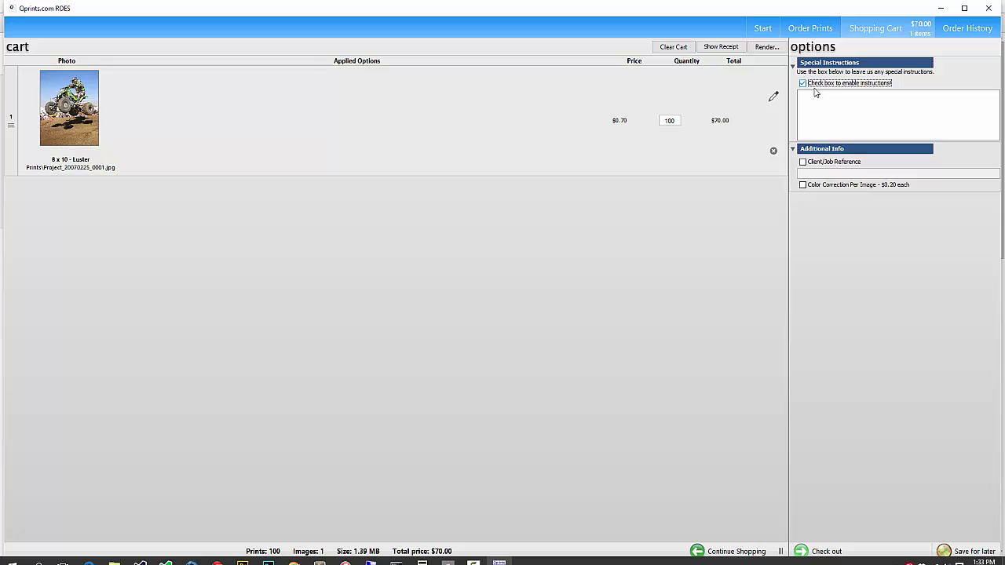
pyautogui.click(834, 105)
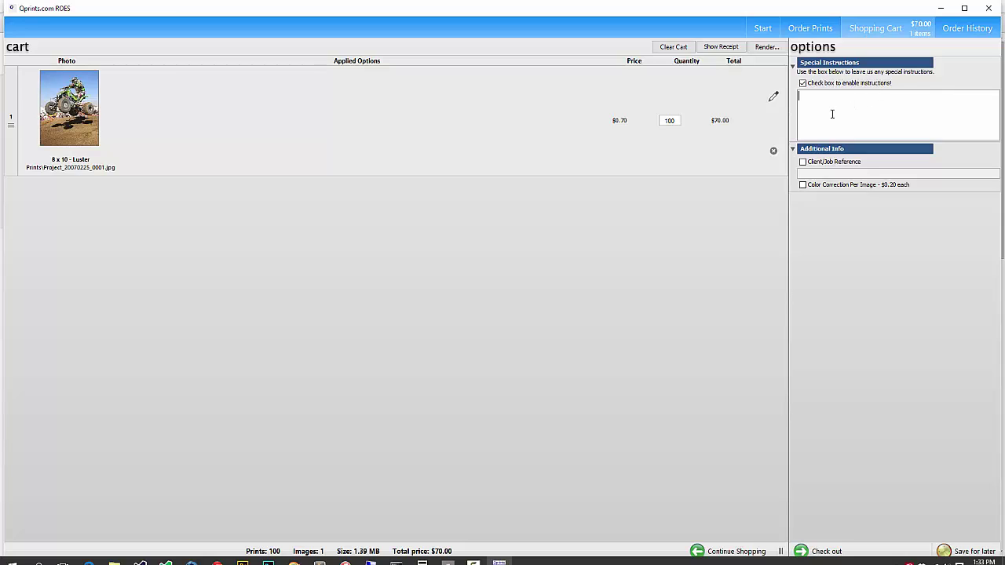
pyautogui.click(803, 163)
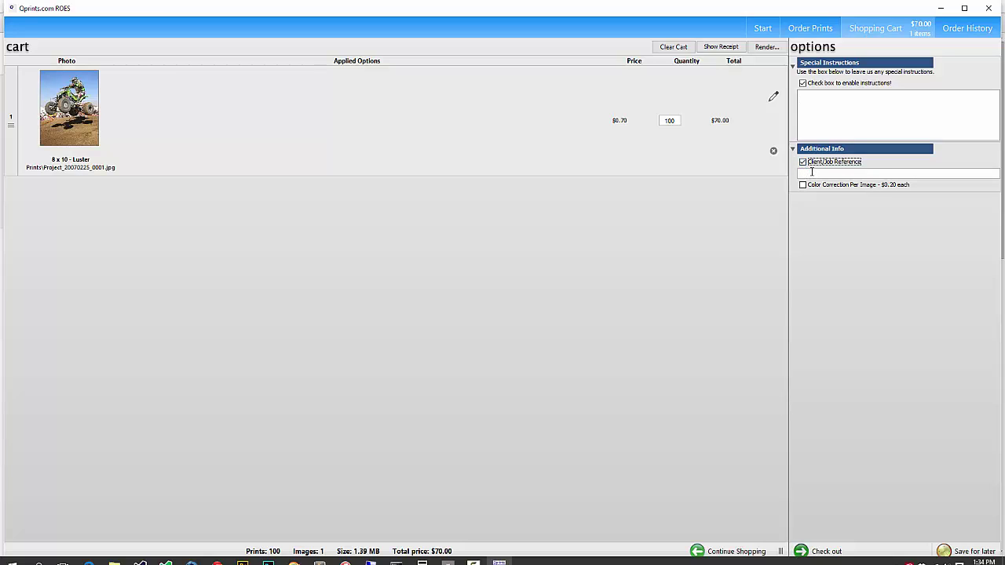
pyautogui.click(812, 173)
pyautogui.click(803, 163)
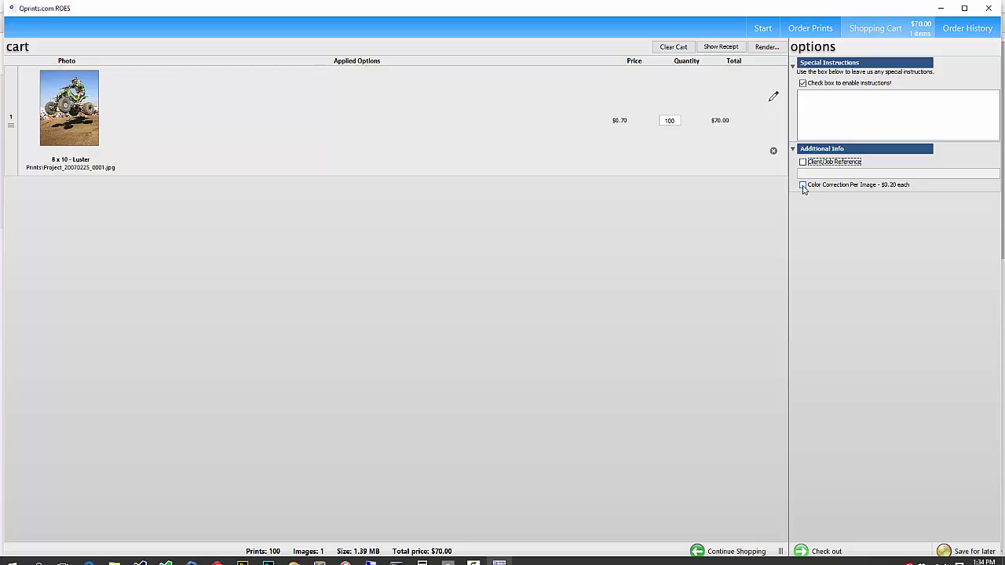
pyautogui.click(804, 186)
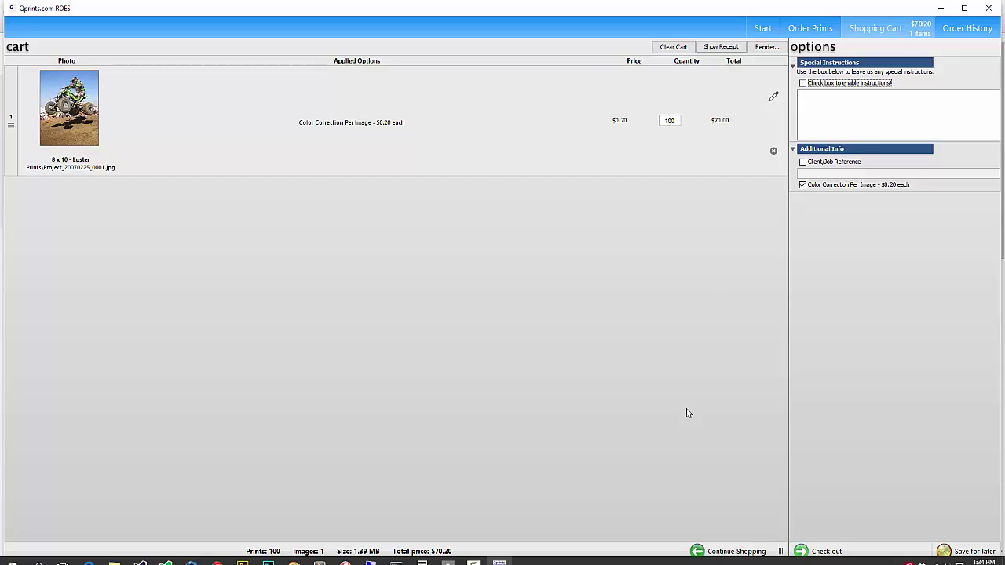
pyautogui.click(816, 551)
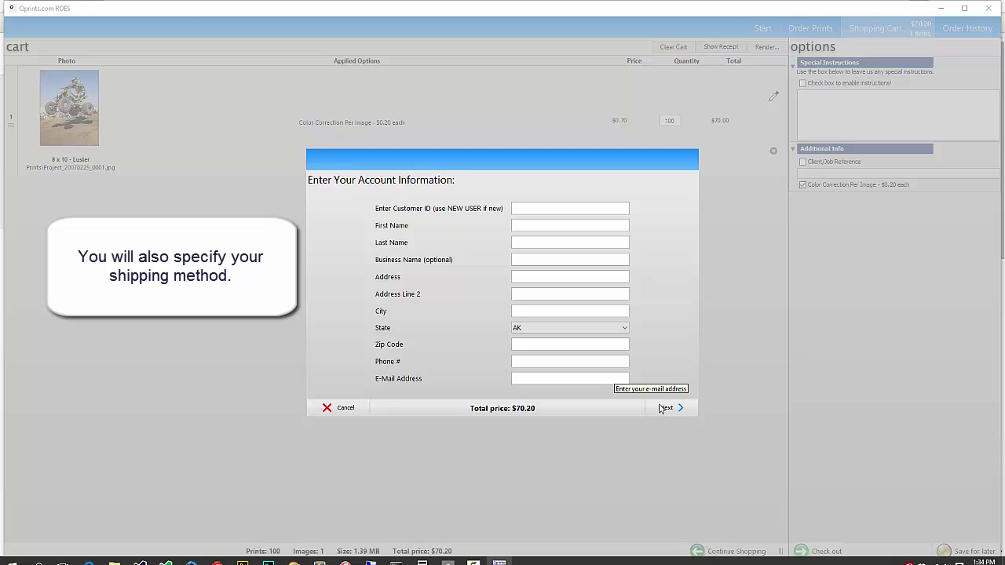
# Cancel the account information dialog and return to the Order Prints view.
pyautogui.click(341, 409)
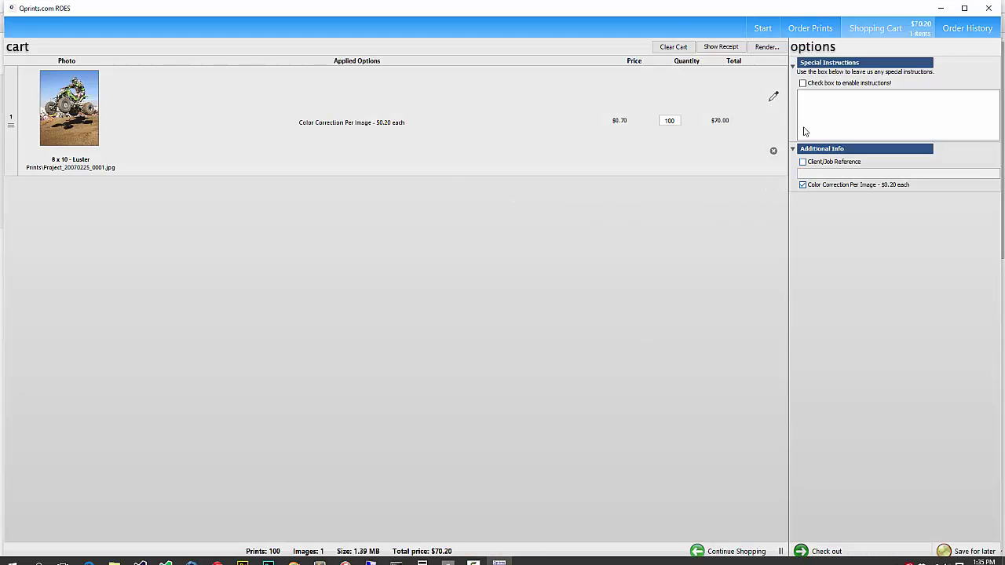
pyautogui.click(808, 27)
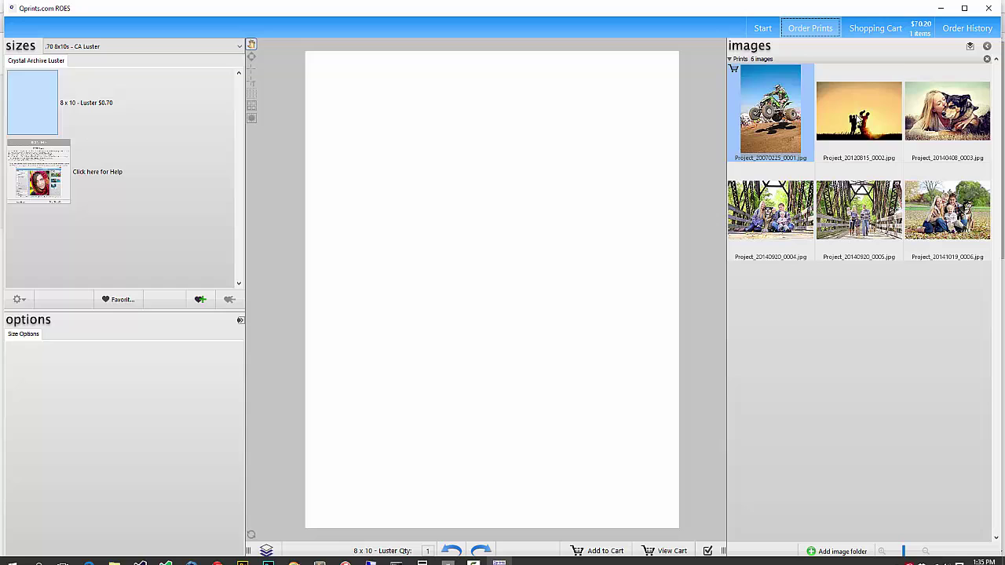
# Select all six thumbnails and add them as 8x10 Luster prints, quantity 1 each.
pyautogui.click(852, 118)
pyautogui.rightClick(852, 118)
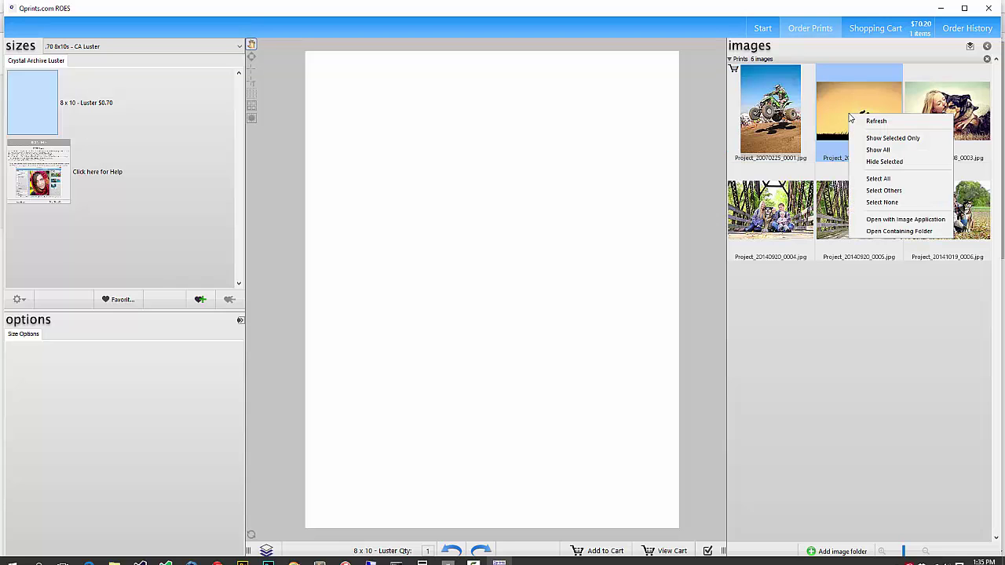
pyautogui.click(878, 180)
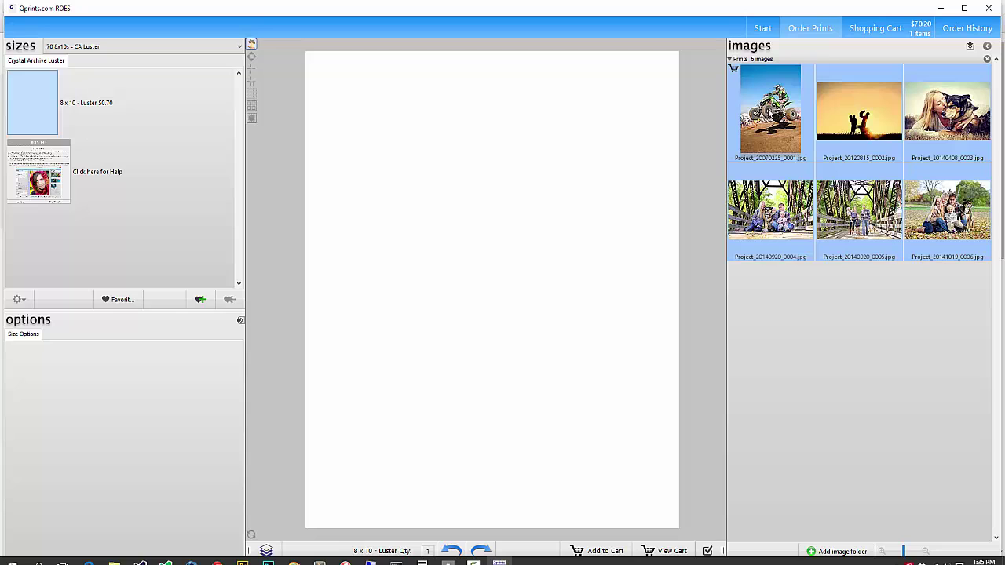
pyautogui.moveTo(768, 118); pyautogui.dragTo(480, 165)
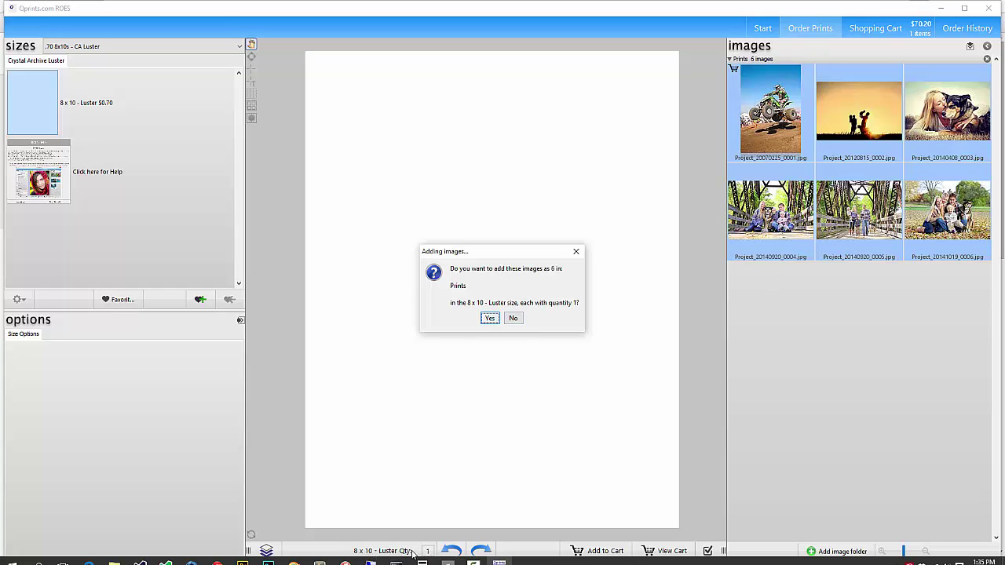
pyautogui.click(490, 318)
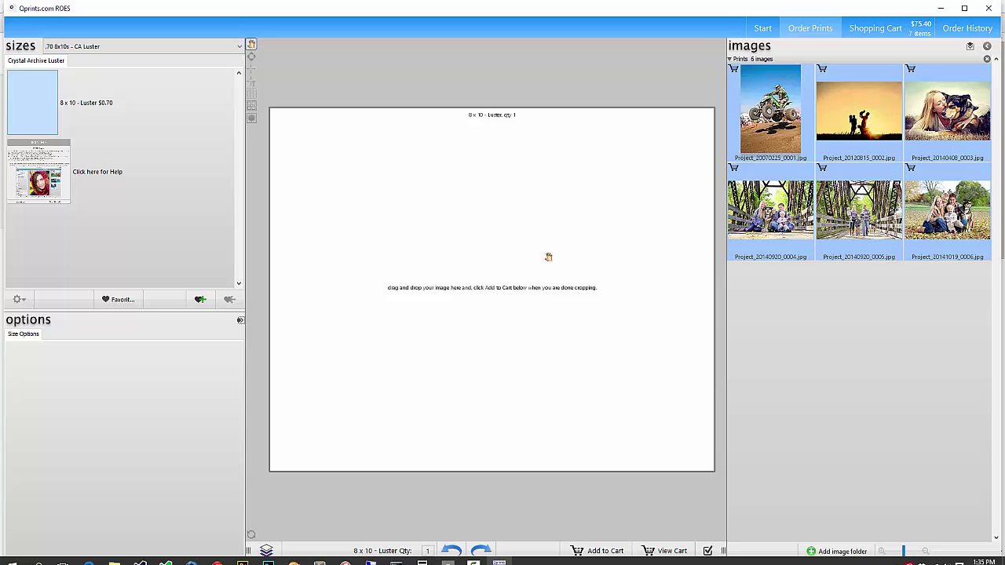
# Review the seven prints now in the $75.40 cart.
pyautogui.click(666, 550)
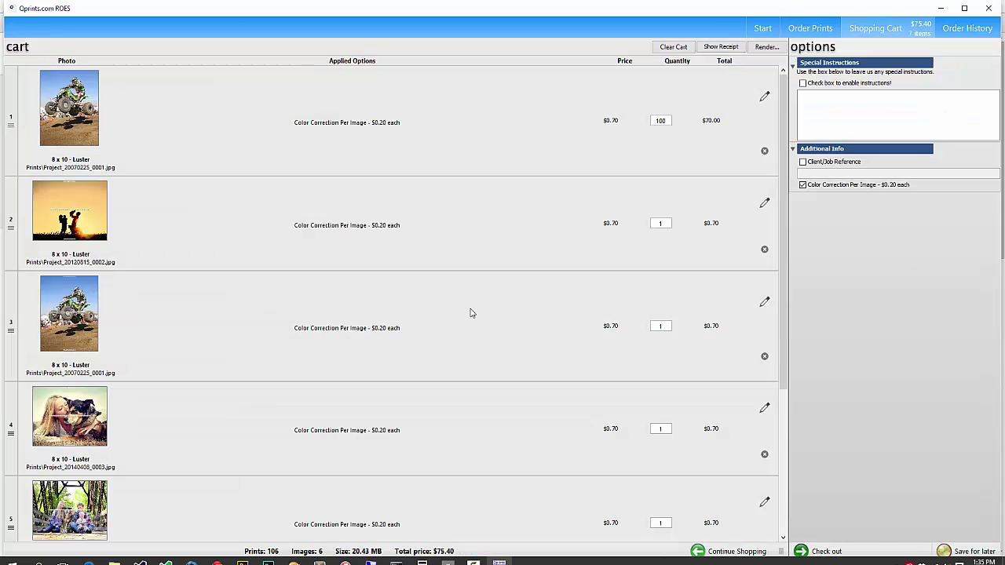
pyautogui.scroll(-3, 187, 339)
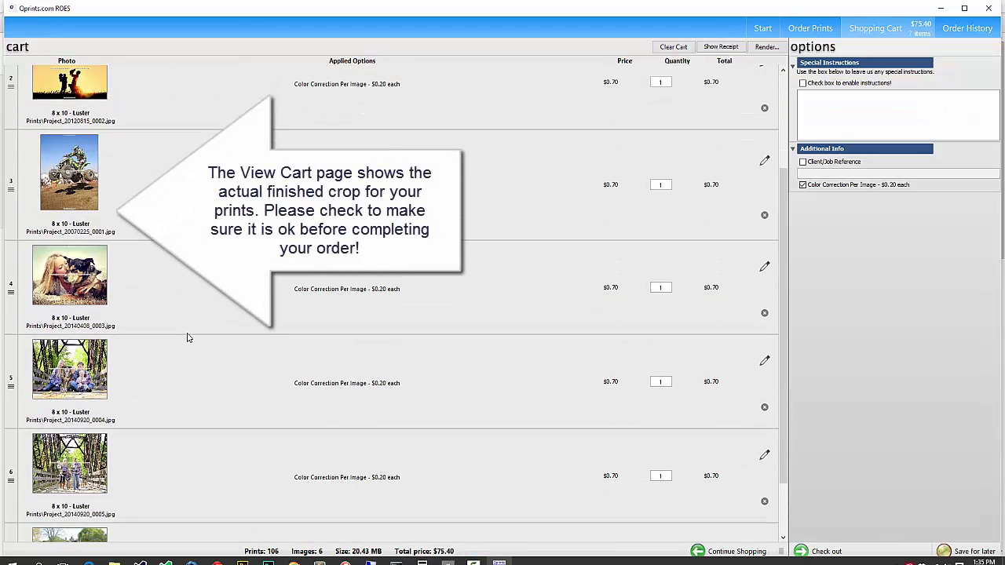
pyautogui.scroll(-3, 186, 338)
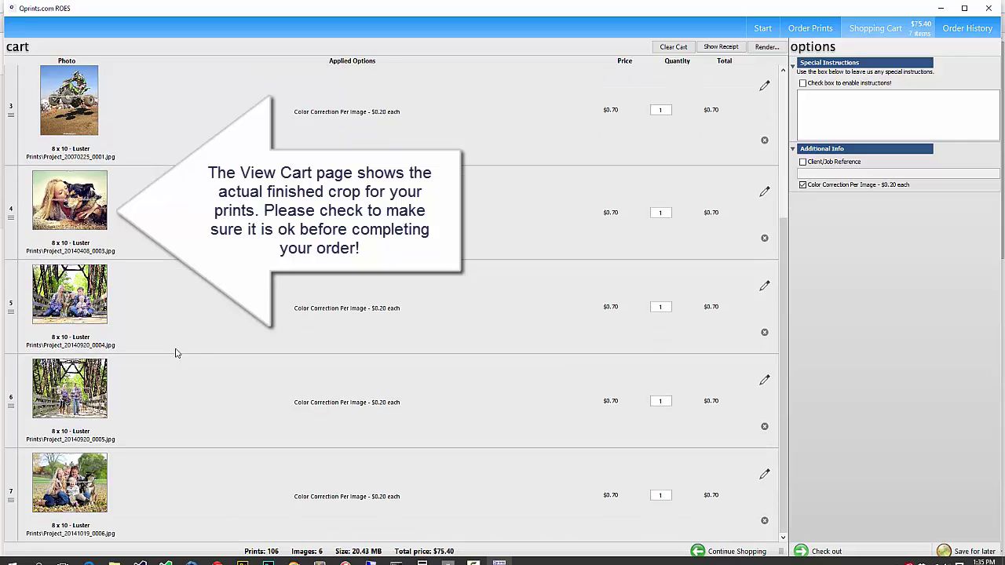
pyautogui.scroll(3, 187, 339)
pyautogui.scroll(2, 99, 333)
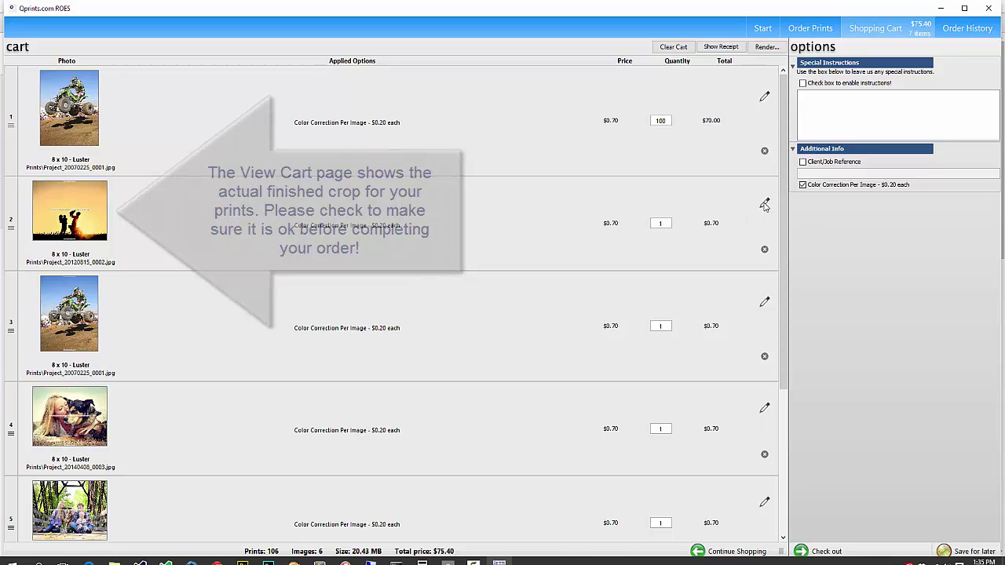
# Recrop the sunset silhouette 8x10 print, save it, and return to the cart.
pyautogui.click(765, 204)
pyautogui.moveTo(583, 291); pyautogui.dragTo(493, 382)
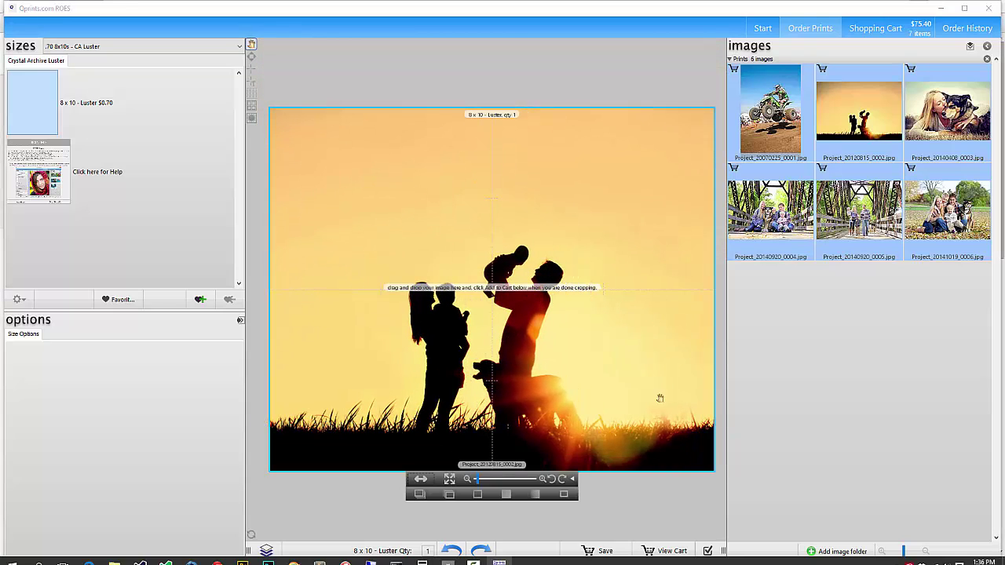
pyautogui.click(602, 553)
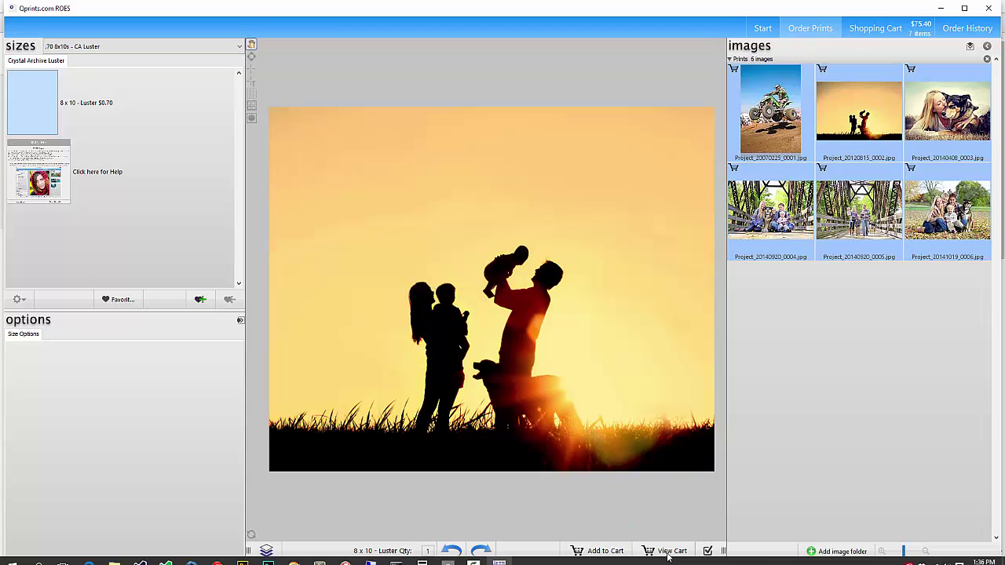
pyautogui.click(668, 552)
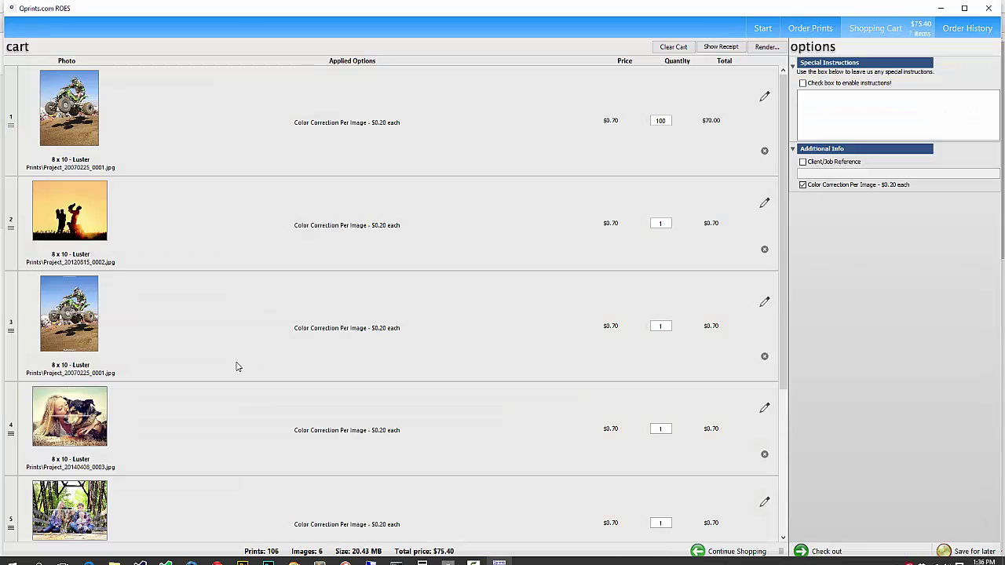
# Return to Order Prints and drag the sunset photo off the 8x10 Luster page.
pyautogui.scroll(-2, 244, 377)
pyautogui.scroll(2, 298, 408)
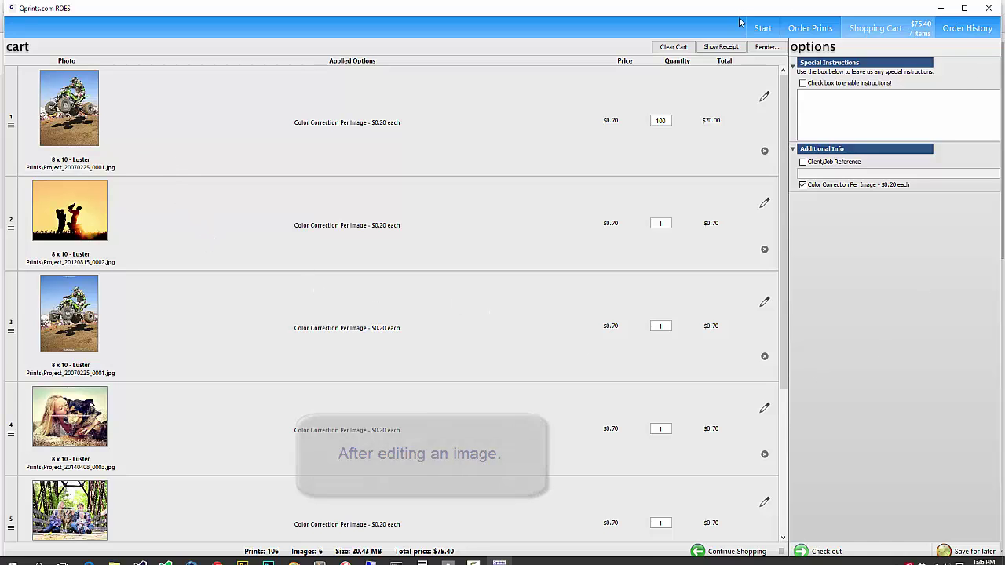
pyautogui.click(811, 29)
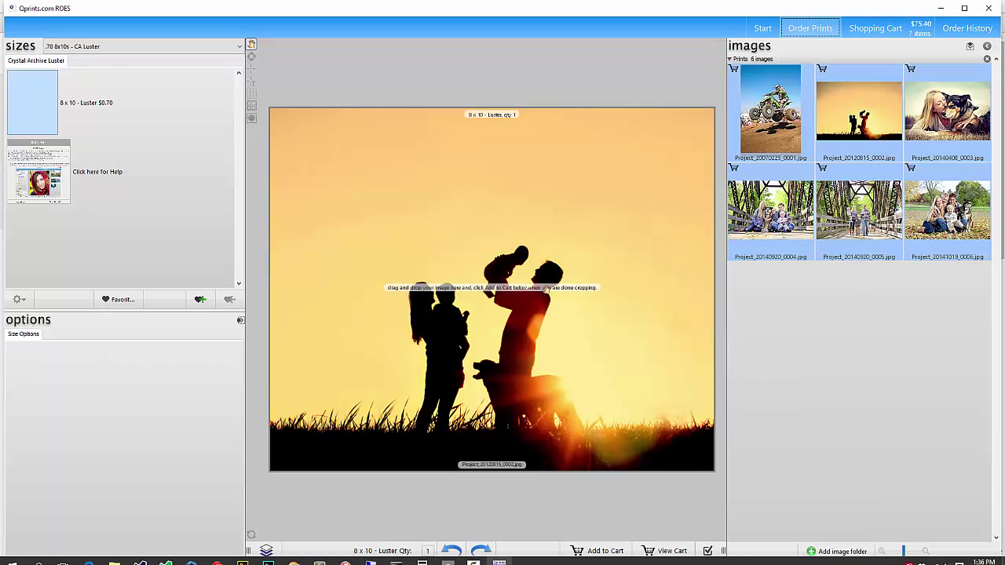
pyautogui.moveTo(552, 289)
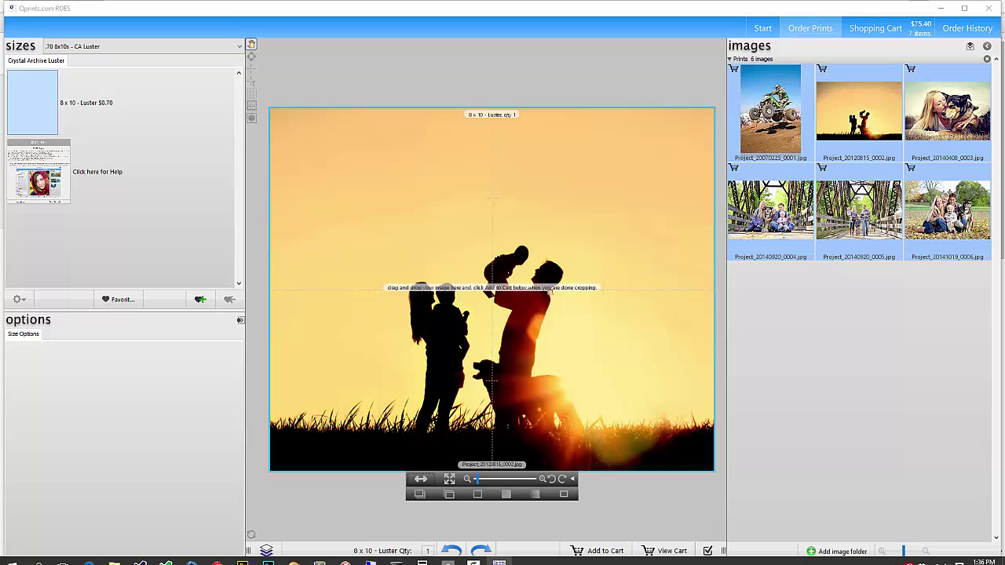
pyautogui.moveTo(552, 289); pyautogui.dragTo(204, 62)
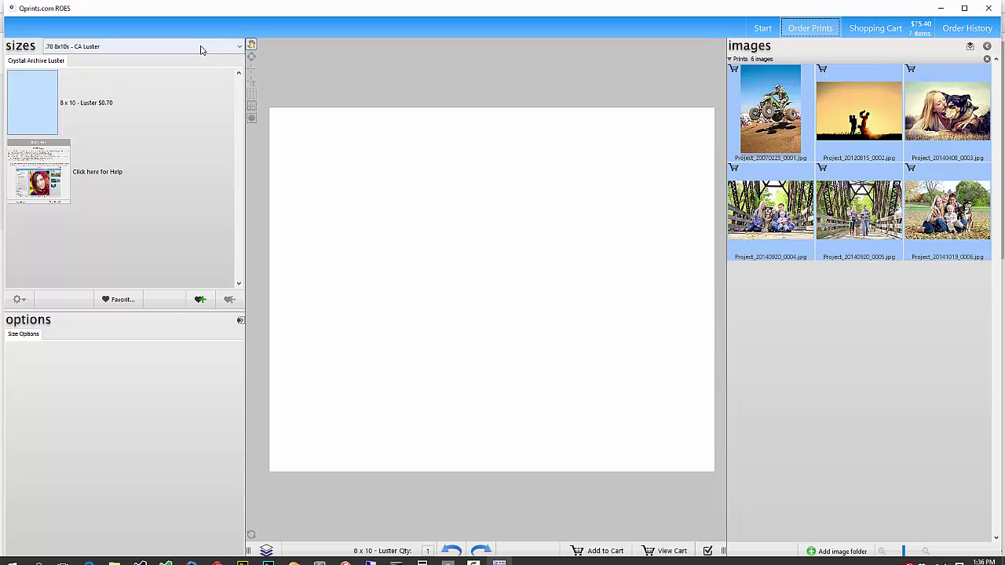
# Pick Pro Luster Prints from the catalog list and accept losing the 7-item order.
pyautogui.click(200, 47)
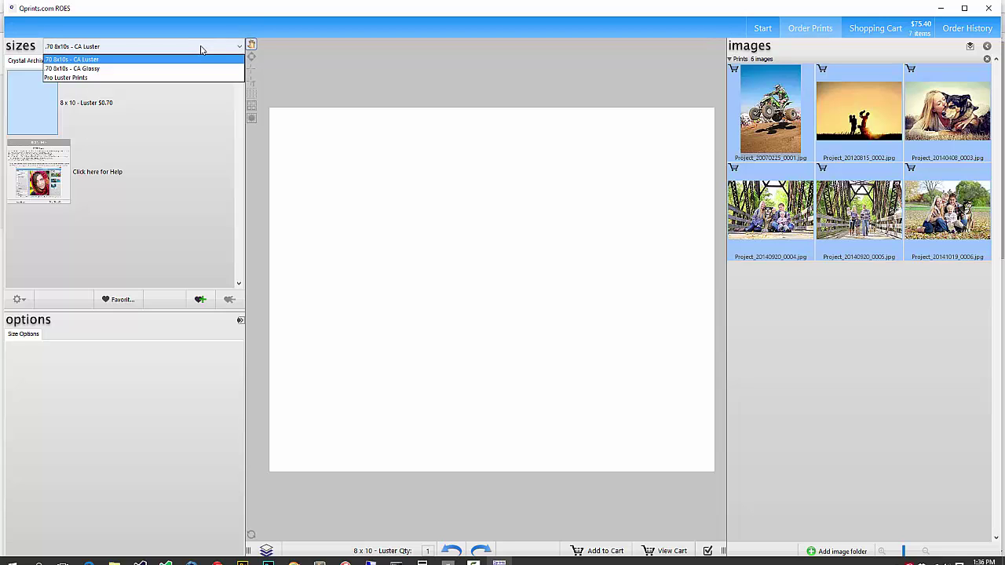
pyautogui.click(75, 79)
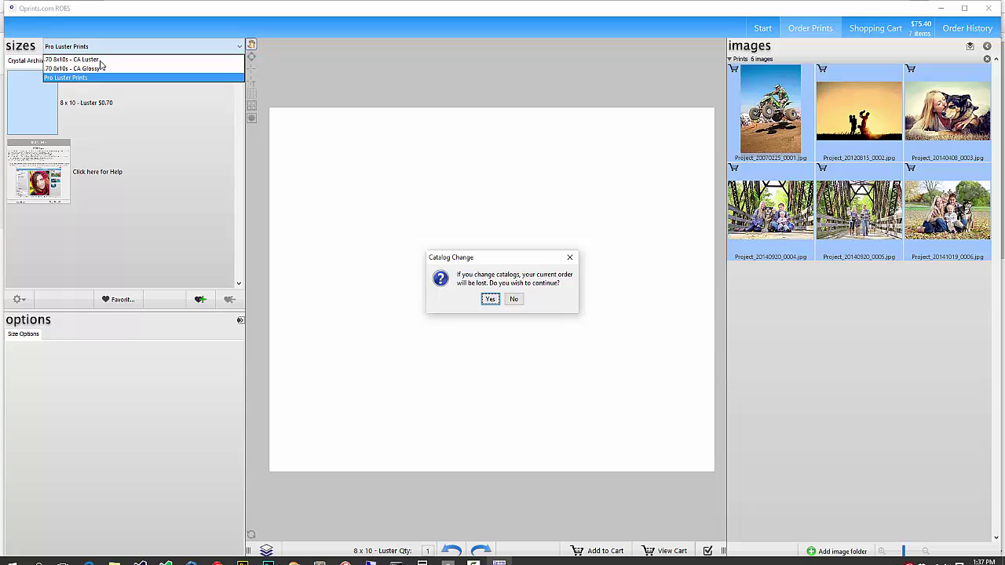
pyautogui.click(489, 300)
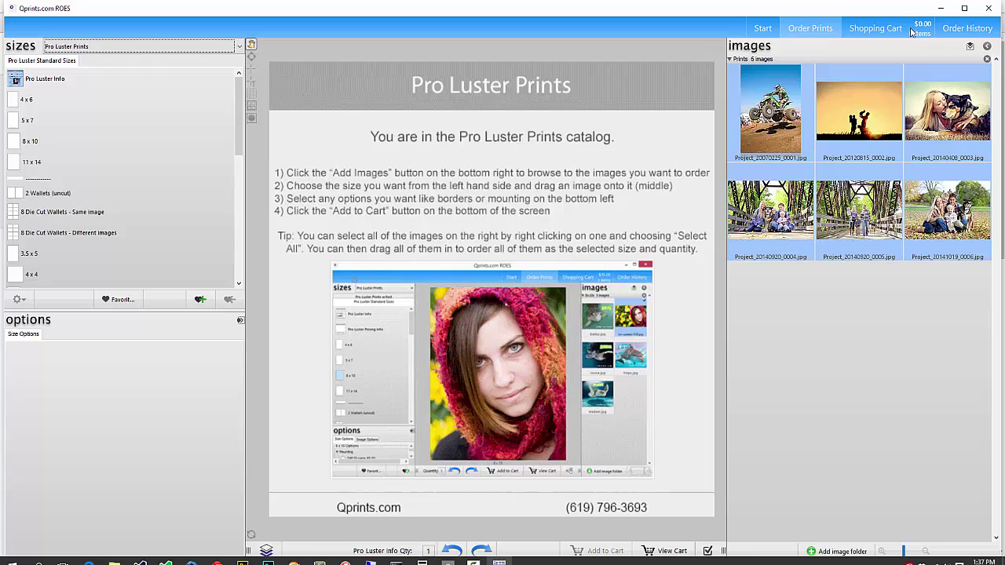
# Verify the cart shows 0 items, then select the 11 x 14 size from the Pro Luster sizes list.
pyautogui.click(885, 31)
pyautogui.click(806, 32)
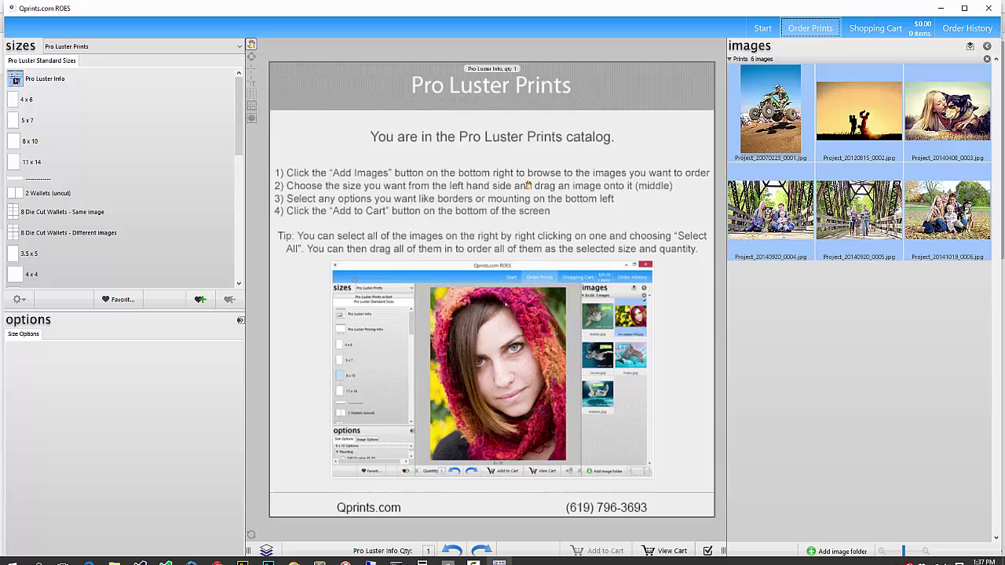
pyautogui.moveTo(237, 118); pyautogui.dragTo(241, 84)
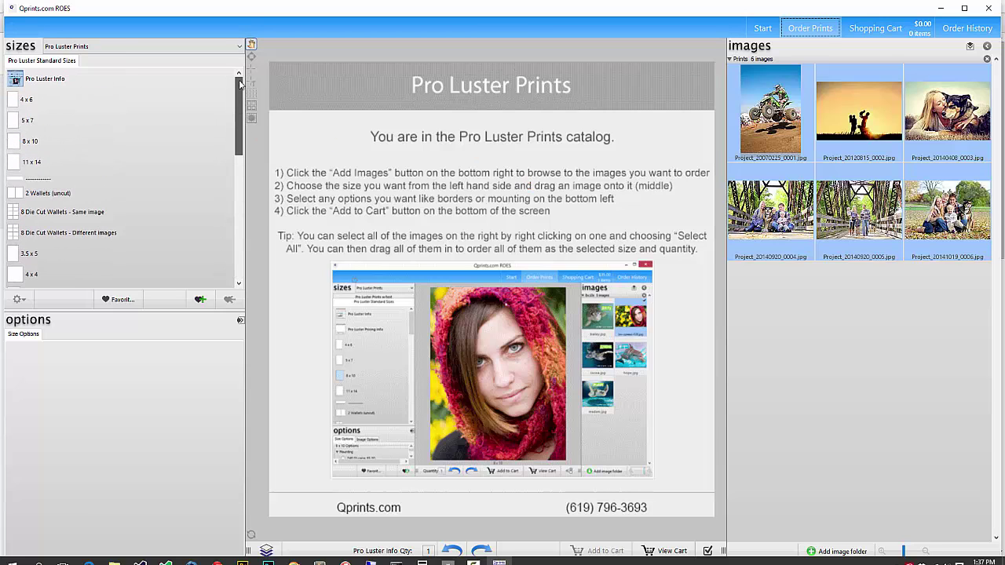
pyautogui.moveTo(241, 121)
pyautogui.mouseDown()
pyautogui.moveTo(239, 240)
pyautogui.moveTo(240, 116)
pyautogui.mouseUp()
pyautogui.click(31, 161)
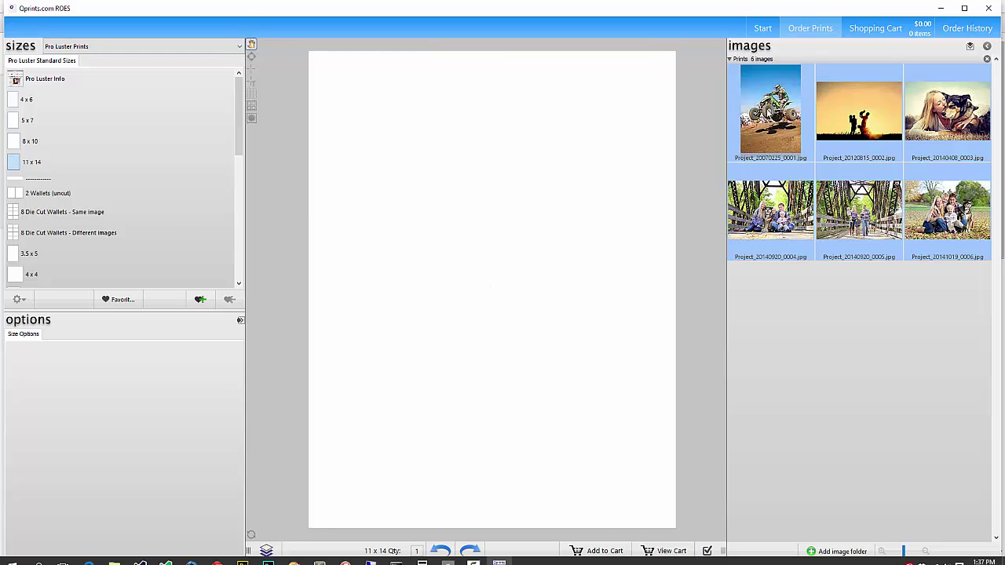
# Deselect all images, place and center the sunset silhouette on the 11 x 14 print, and add it to the cart.
pyautogui.rightClick(848, 110)
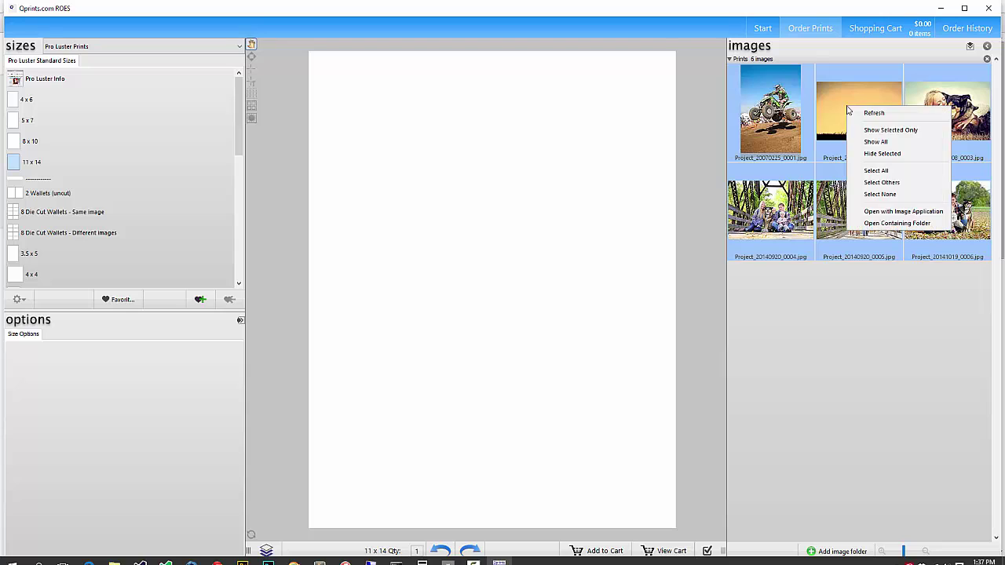
pyautogui.click(868, 194)
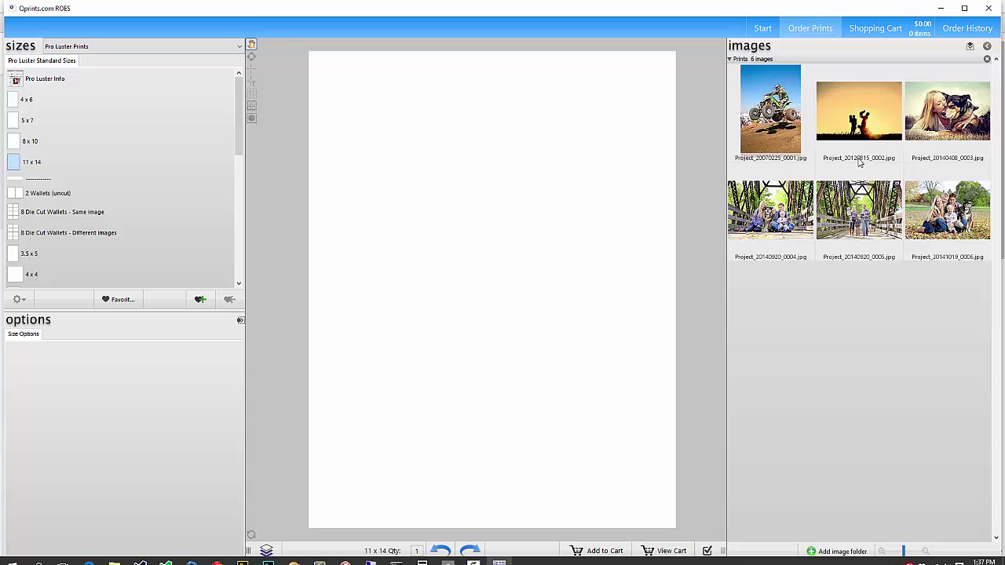
pyautogui.click(862, 116)
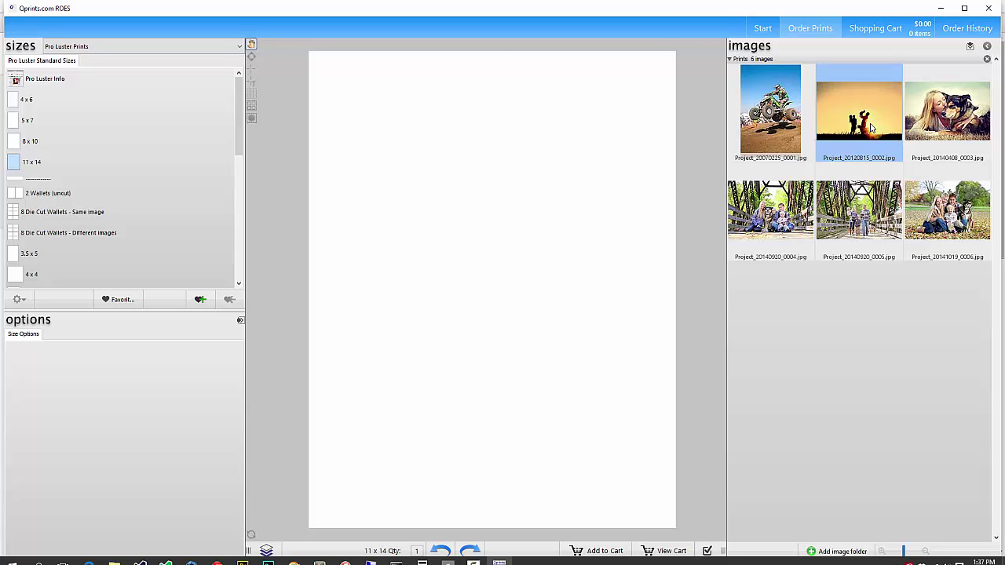
pyautogui.moveTo(870, 127); pyautogui.dragTo(419, 291)
pyautogui.moveTo(516, 326); pyautogui.dragTo(456, 269)
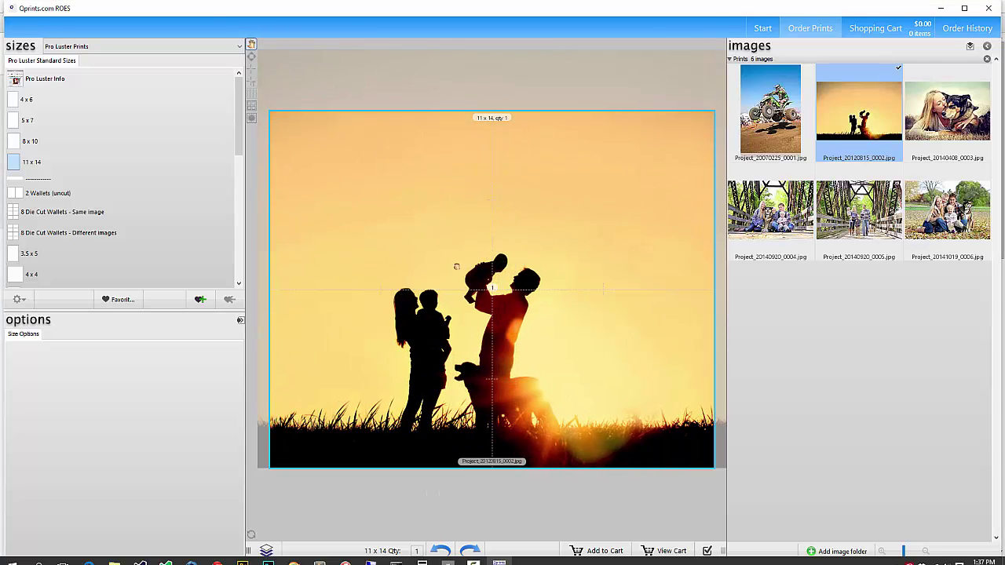
pyautogui.click(605, 551)
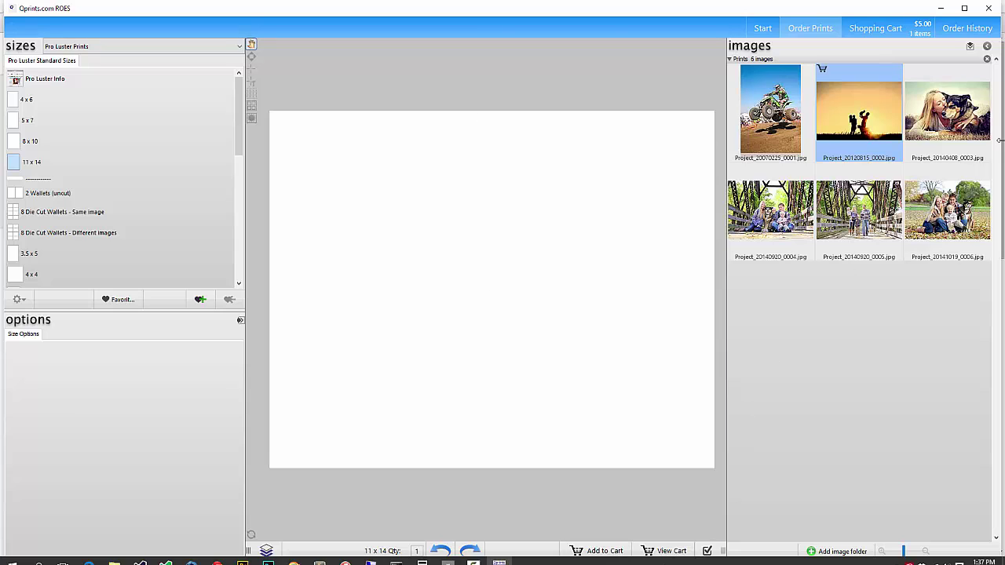